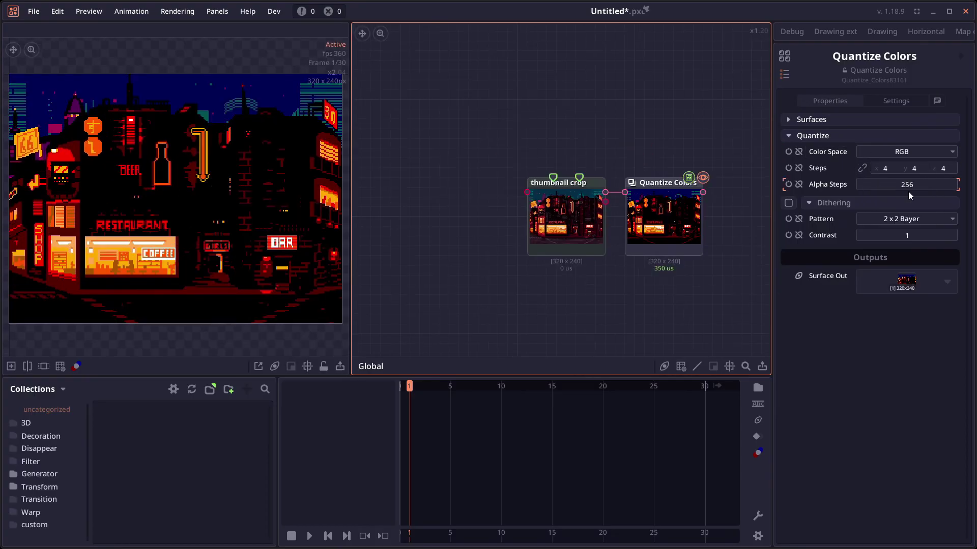
# Step: Enable dithering on the Quantize Colors node
pyautogui.click(791, 203)
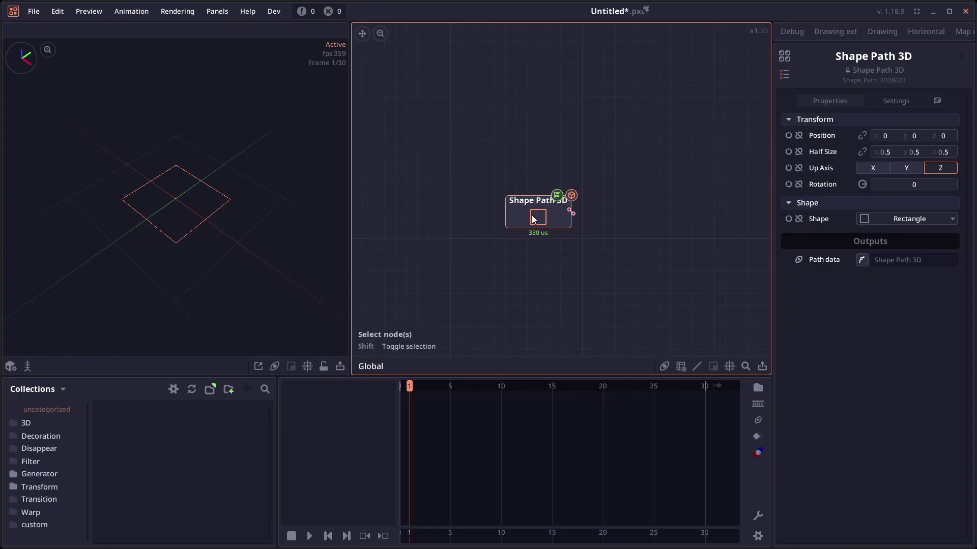
# Step: Switch the Shape Path 3D node's shape to Spring, and after viewing it, to Spring Sphere
pyautogui.click(869, 222)
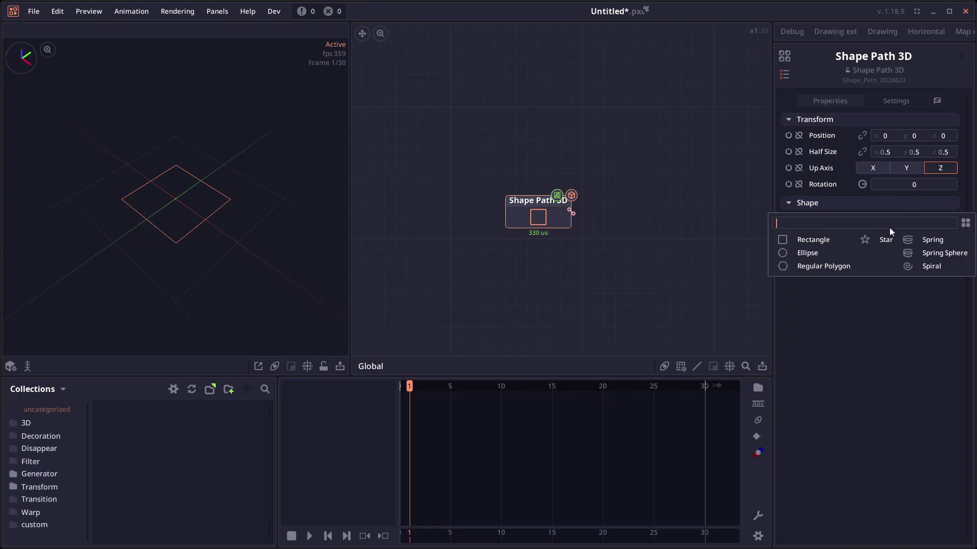
pyautogui.click(932, 240)
pyautogui.moveTo(203, 168); pyautogui.dragTo(206, 197)
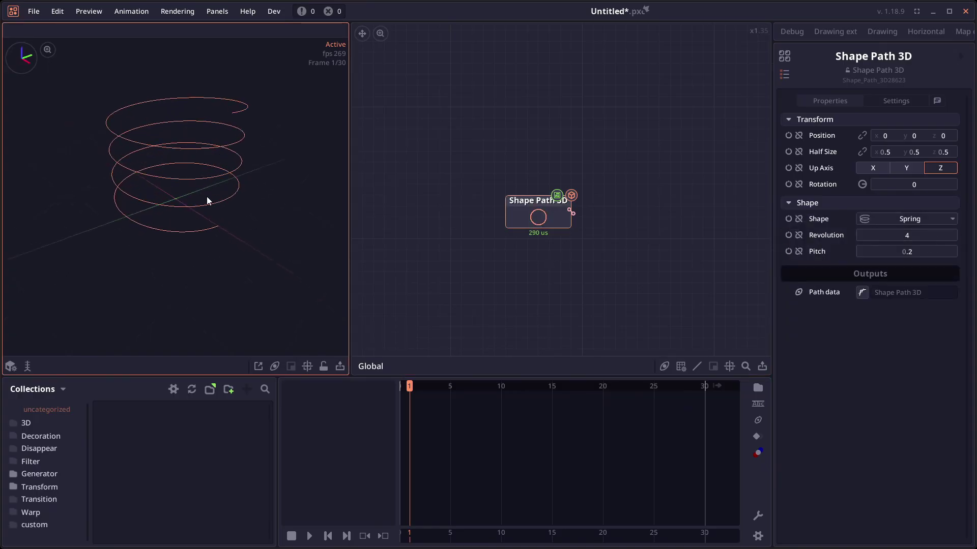
pyautogui.click(868, 217)
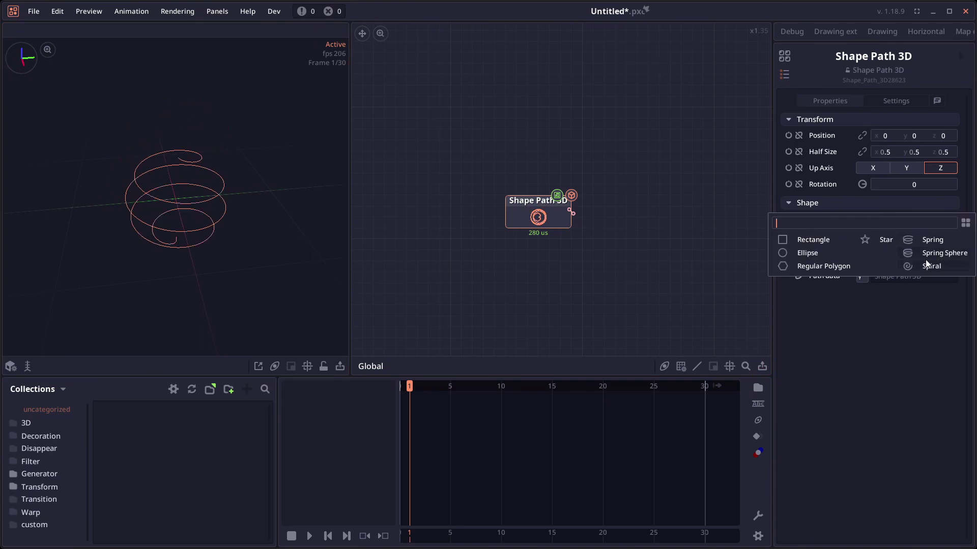
pyautogui.click(941, 253)
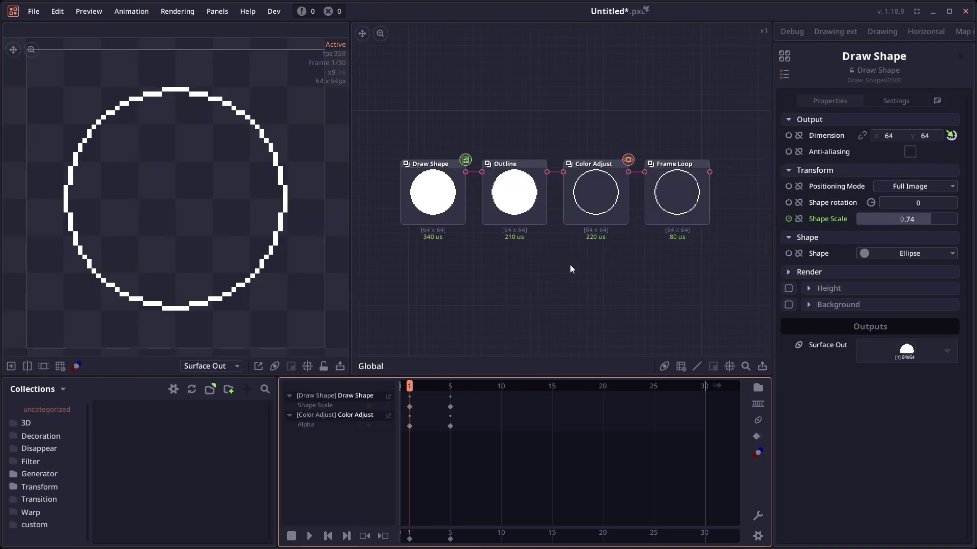
# Step: Examine the Color Adjust node at frame 5 and the Frame Loop node's loop start and range settings
pyautogui.click(335, 415)
pyautogui.moveTo(410, 387); pyautogui.dragTo(449, 375)
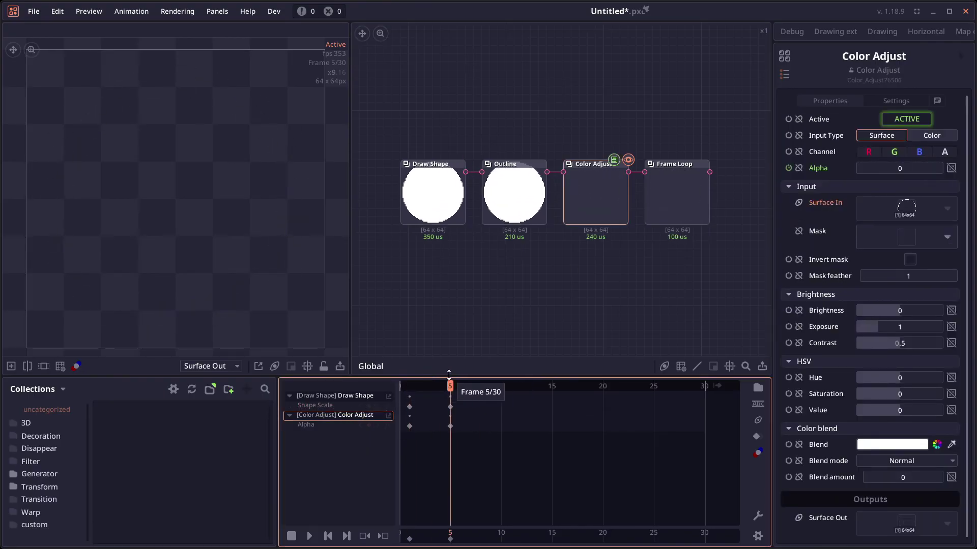
pyautogui.click(666, 193)
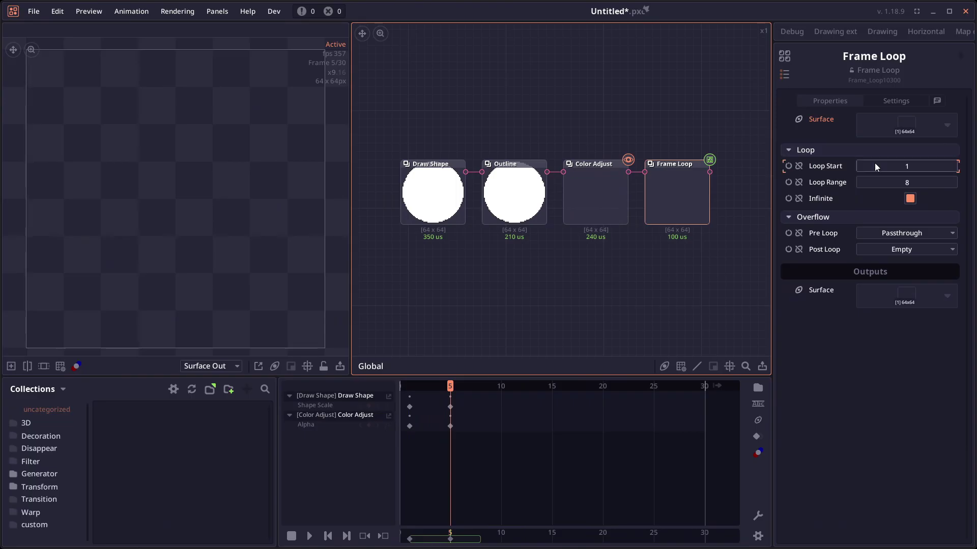
pyautogui.click(890, 182)
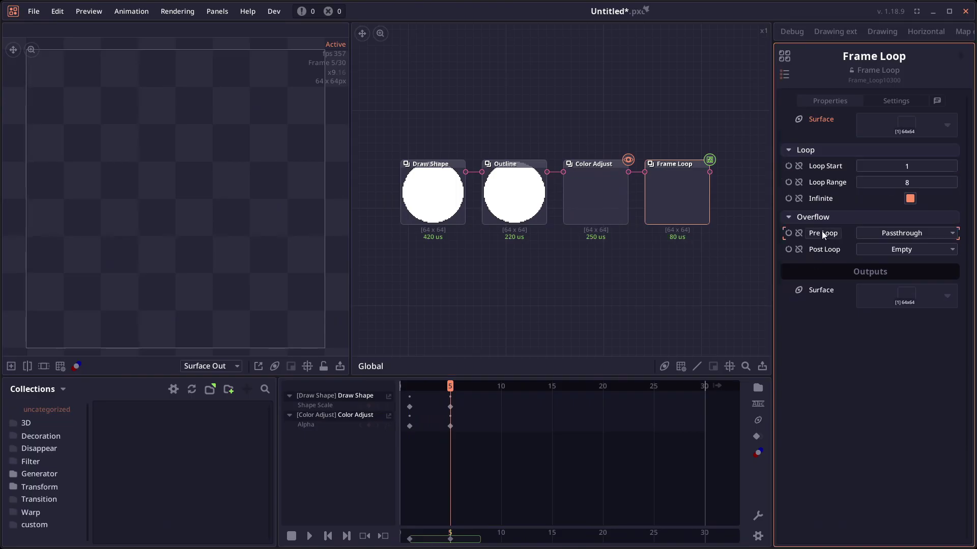
# Step: Play back the animation of the Frame Loop node chain and stop it
pyautogui.moveTo(575, 269); pyautogui.dragTo(573, 276)
pyautogui.press('space')
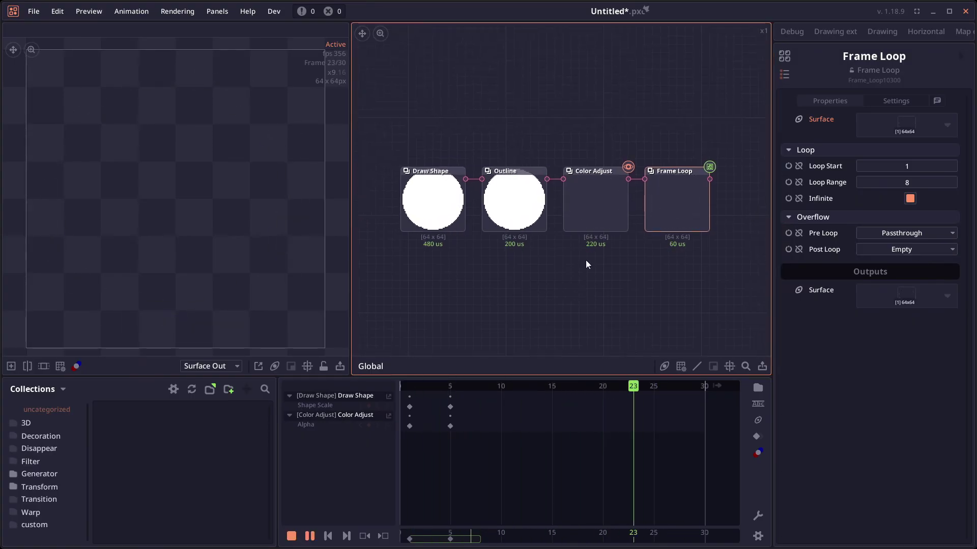
pyautogui.press('space')
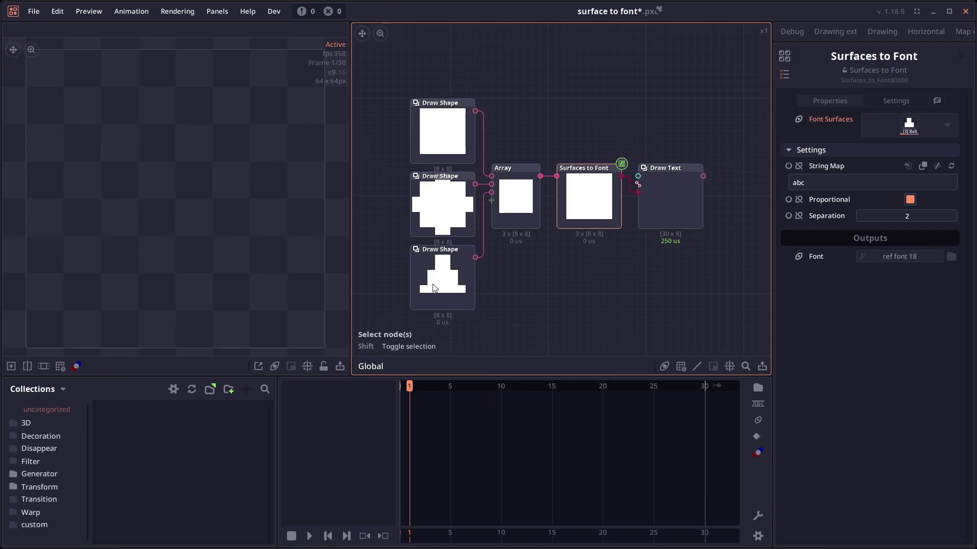
# Step: Set the Draw Text node's text to "abbc" and preview the node's output
pyautogui.click(660, 199)
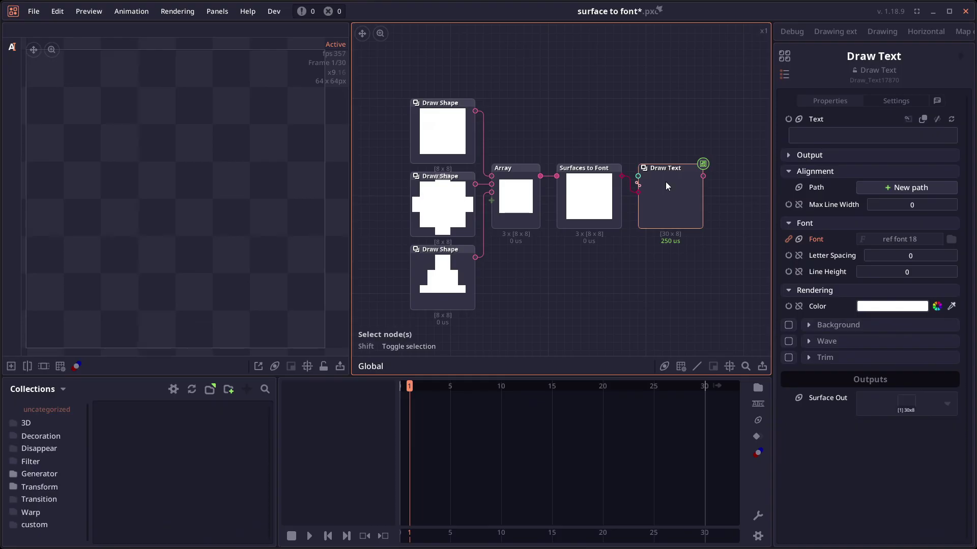
pyautogui.click(860, 133)
pyautogui.write('abbc')
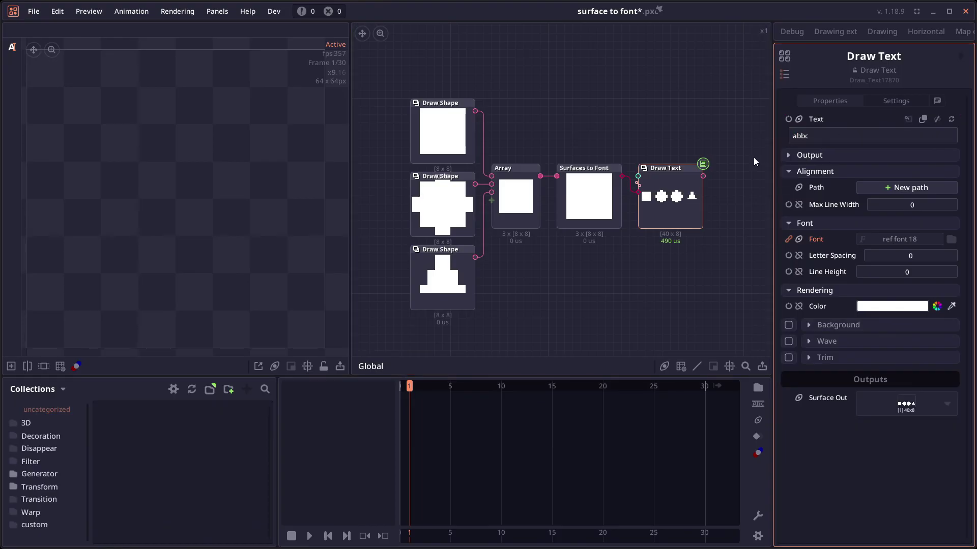
pyautogui.doubleClick(672, 200)
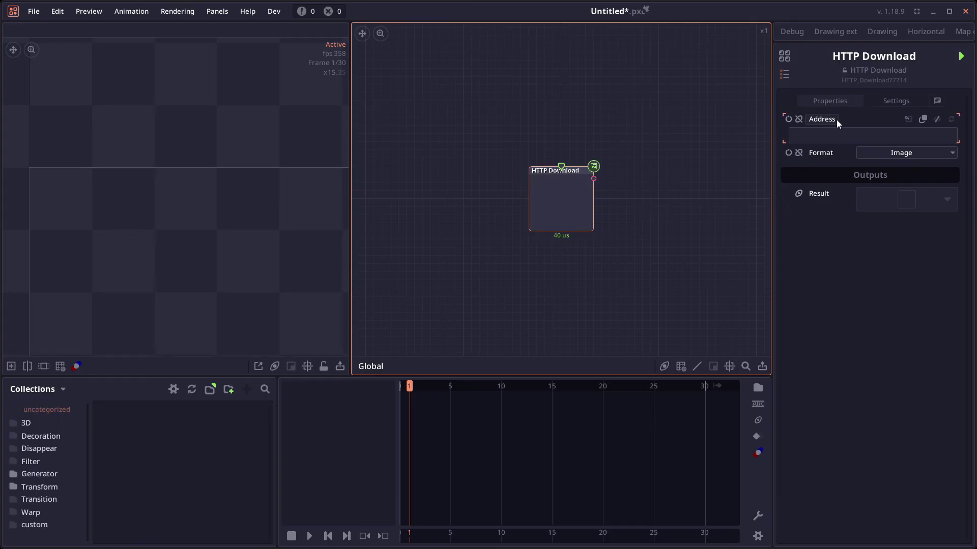
pyautogui.click(795, 139)
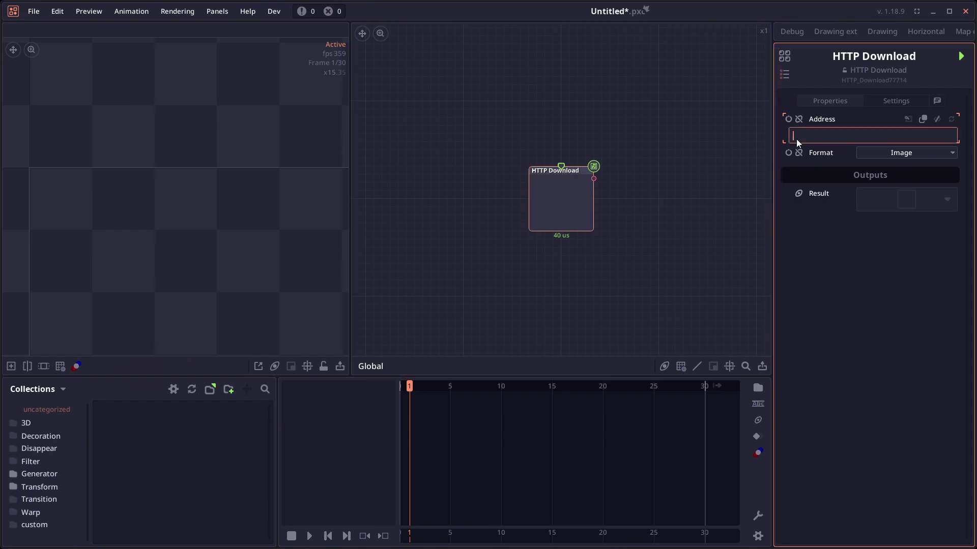
pyautogui.write('https://img.itch.zone/aW1nLzE3OTQyMDA5LnBuZw==/original/%2FUAdQb.png')
pyautogui.click(569, 215)
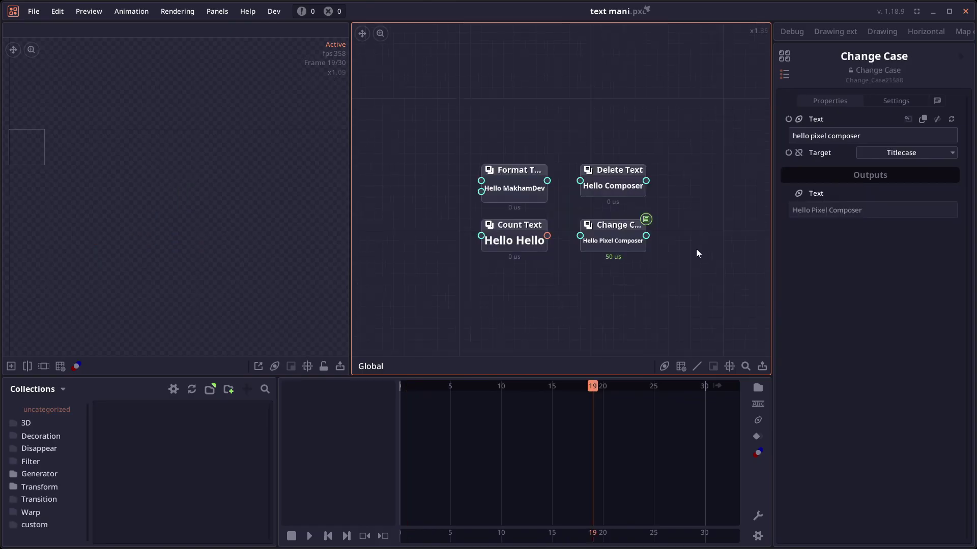
# Step: Examine the properties of the Format Text, Count Text and Delete Text nodes
pyautogui.click(517, 192)
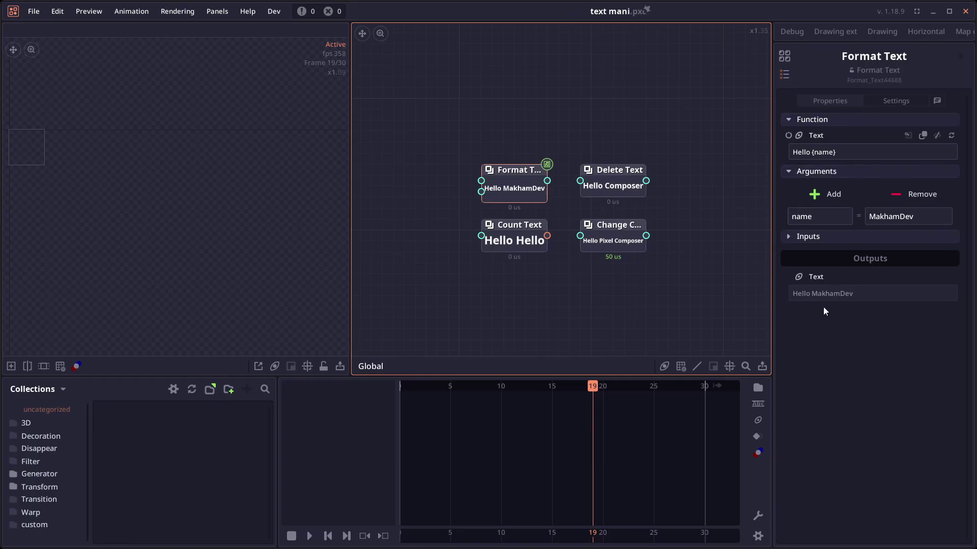
pyautogui.click(519, 229)
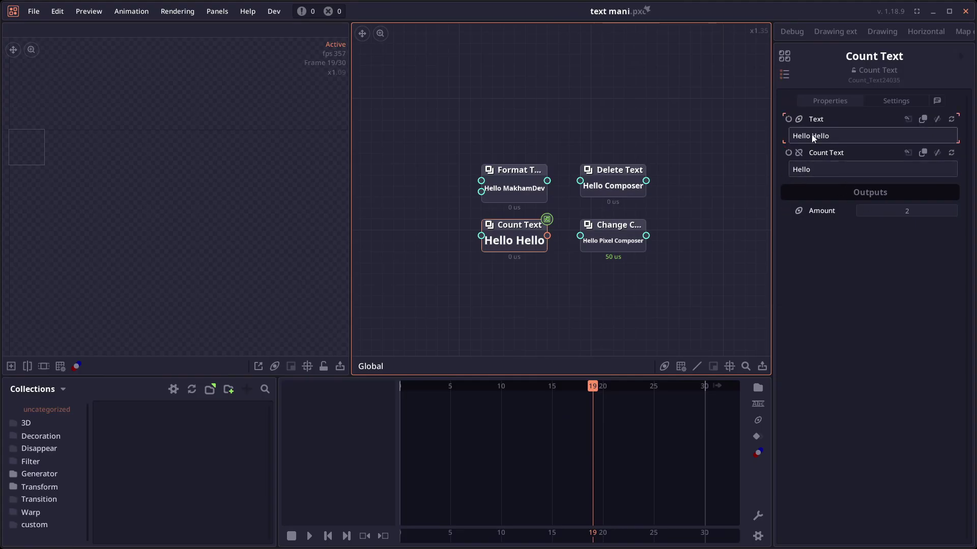
pyautogui.click(615, 185)
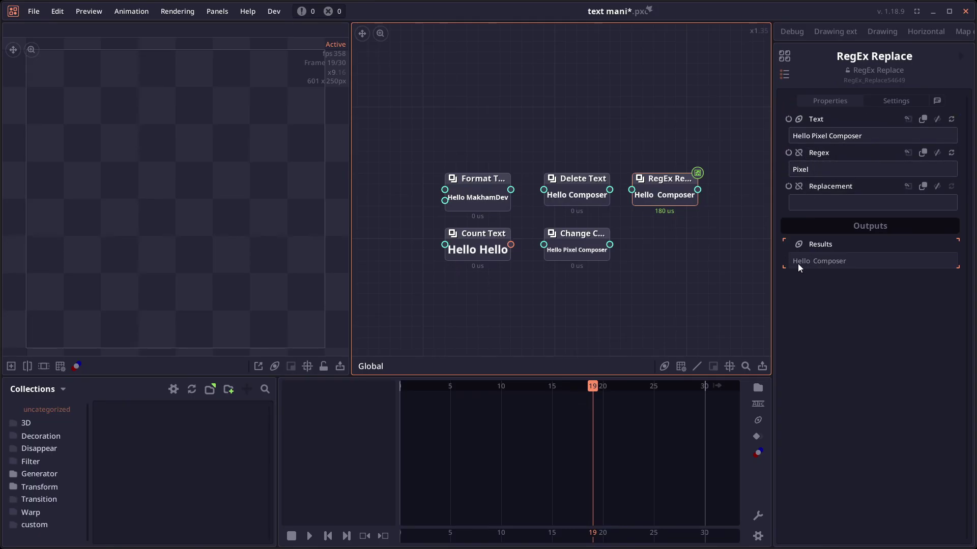
# Step: Review the Change Case node's target options and choose Titlecase
pyautogui.click(560, 246)
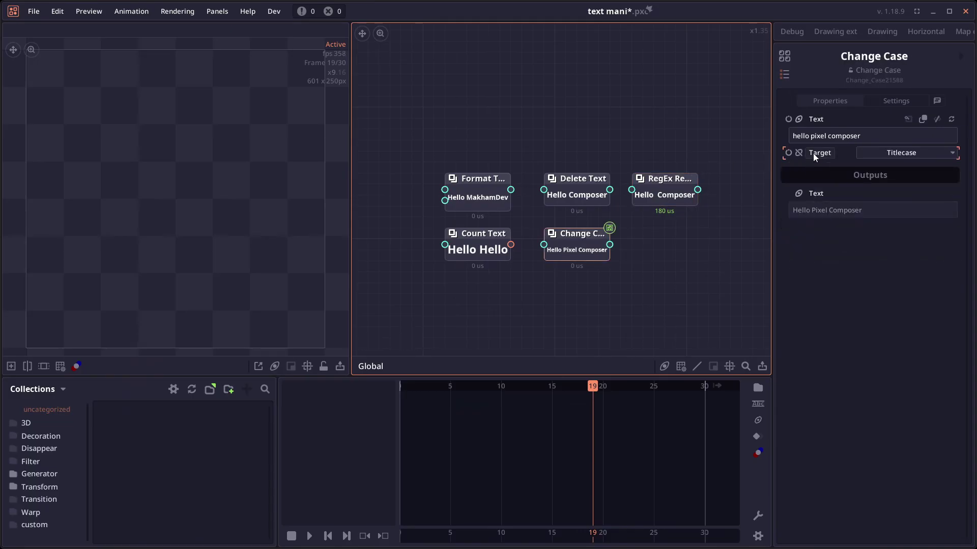
pyautogui.click(898, 152)
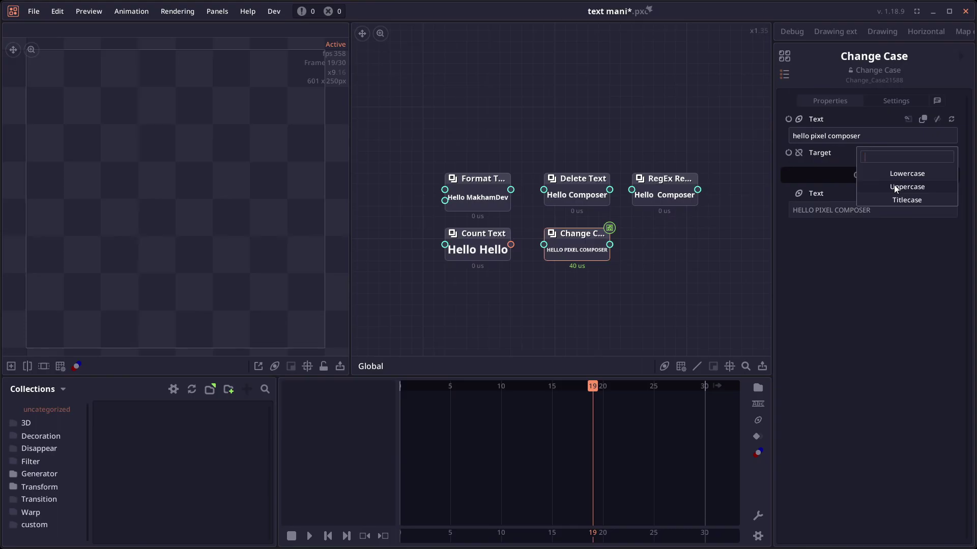
pyautogui.click(904, 198)
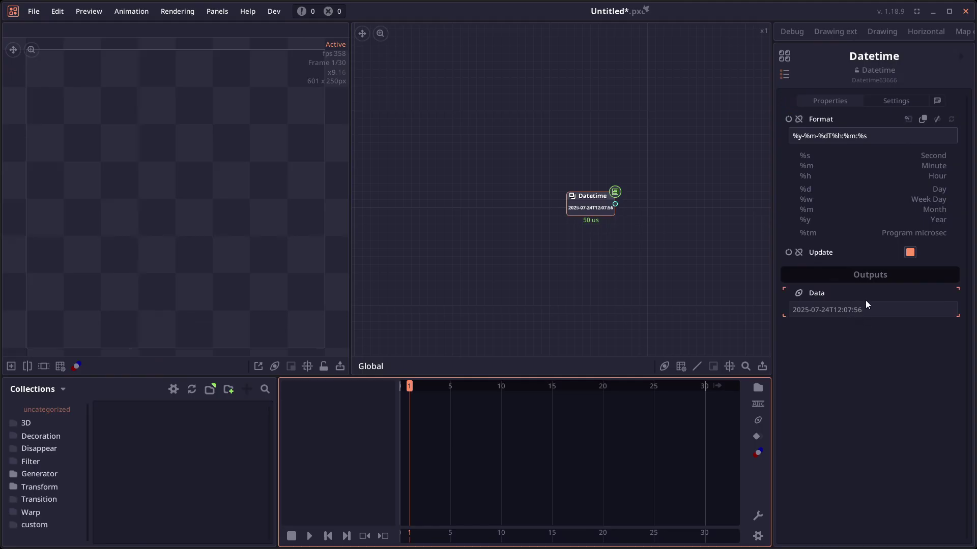
pyautogui.press('space')
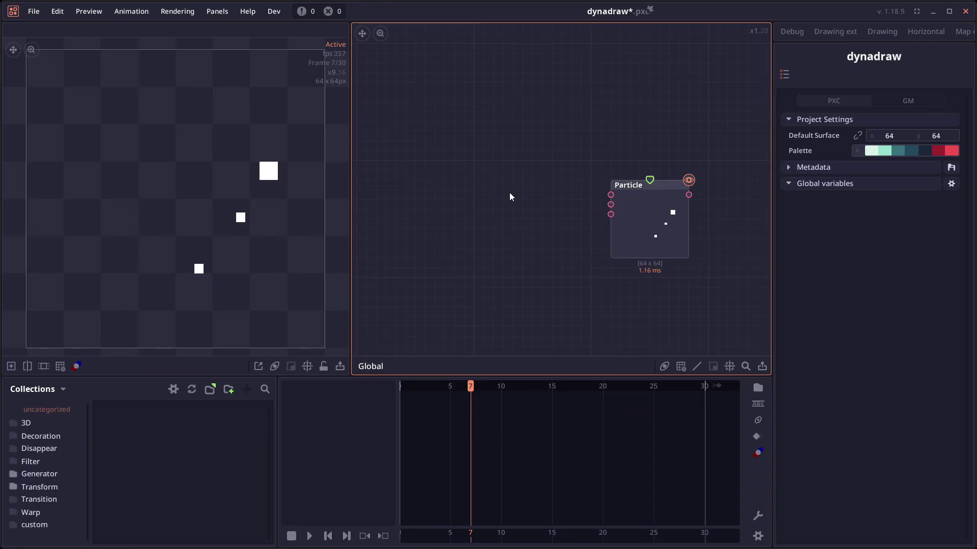
# Step: Save the dynadraw project and add a Draw Shape node beside the Particle node
pyautogui.rightClick(493, 211)
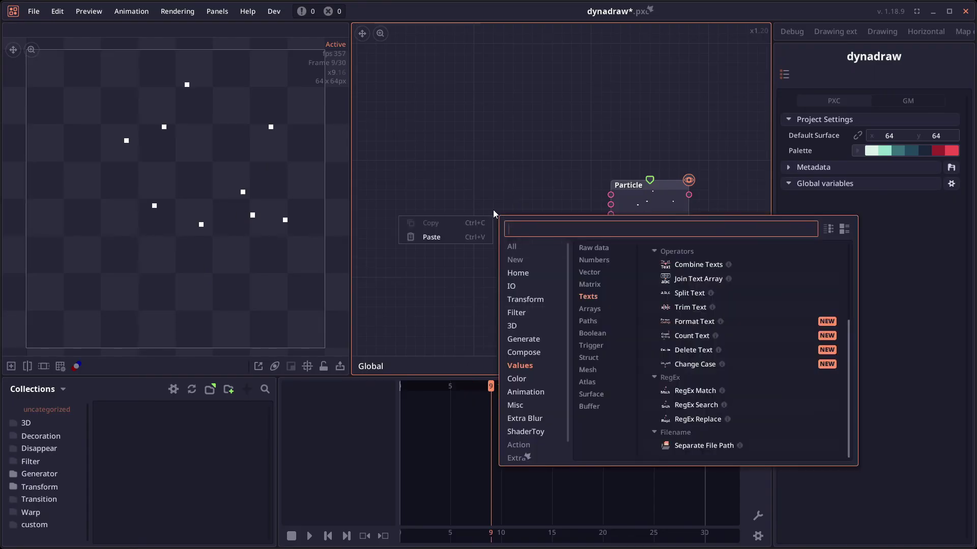
pyautogui.hotkey('ctrl', 's')
pyautogui.click(507, 161)
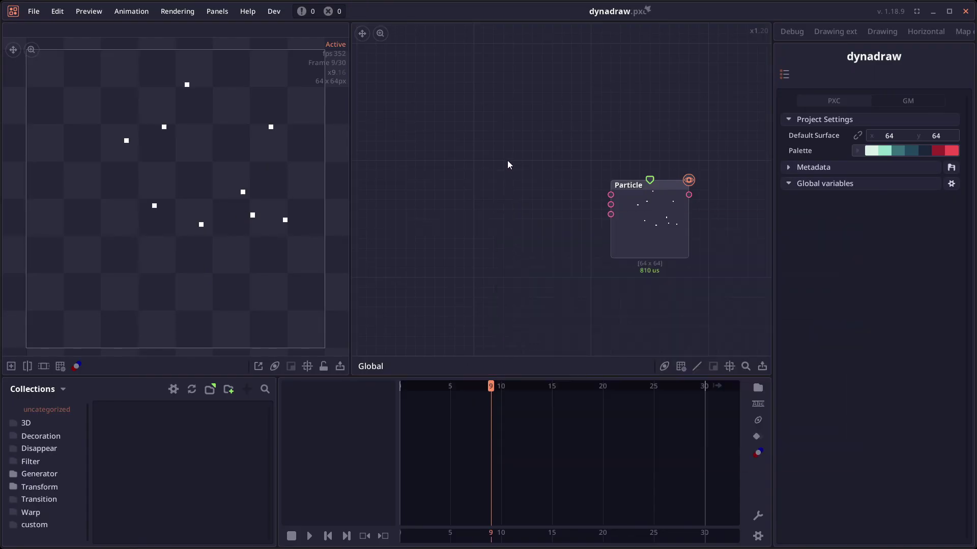
pyautogui.rightClick(508, 160)
pyautogui.write('shape')
pyautogui.press('Return')
pyautogui.click(475, 220)
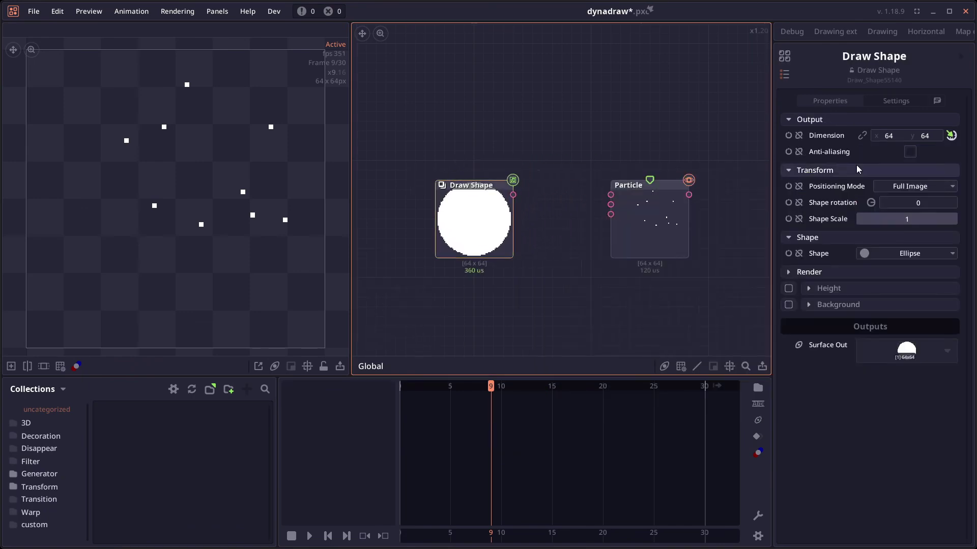
# Step: Set the Draw Shape dimension to 12 x 12 and connect its output to a new Outline node
pyautogui.moveTo(513, 195); pyautogui.dragTo(527, 199)
pyautogui.write('outl')
pyautogui.press('Return')
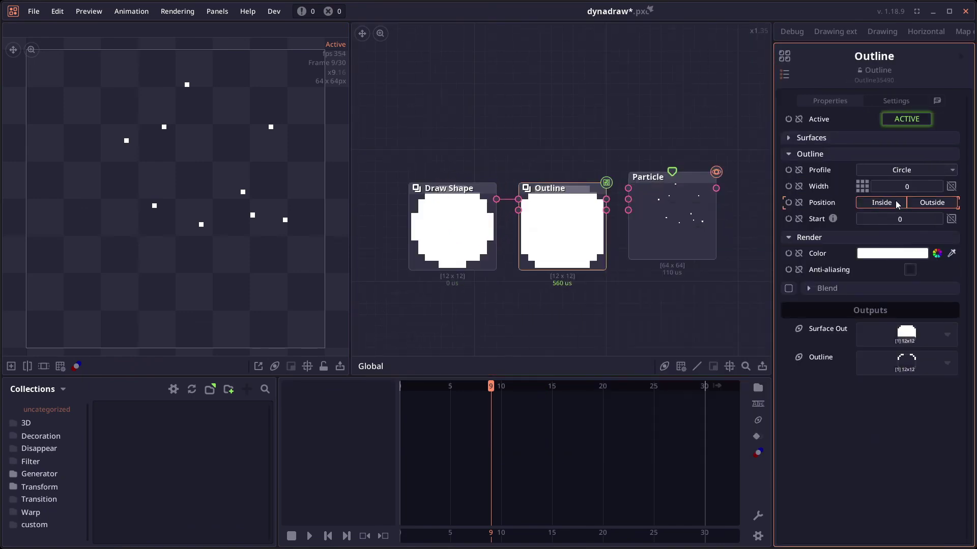
# Step: Connect the Outline node's outline output to the Particle sprite input, align both source nodes with Particle, and play the animation
pyautogui.moveTo(605, 212); pyautogui.dragTo(628, 199)
pyautogui.moveTo(459, 161); pyautogui.dragTo(585, 229)
pyautogui.moveTo(565, 250); pyautogui.dragTo(565, 239)
pyautogui.press('space')
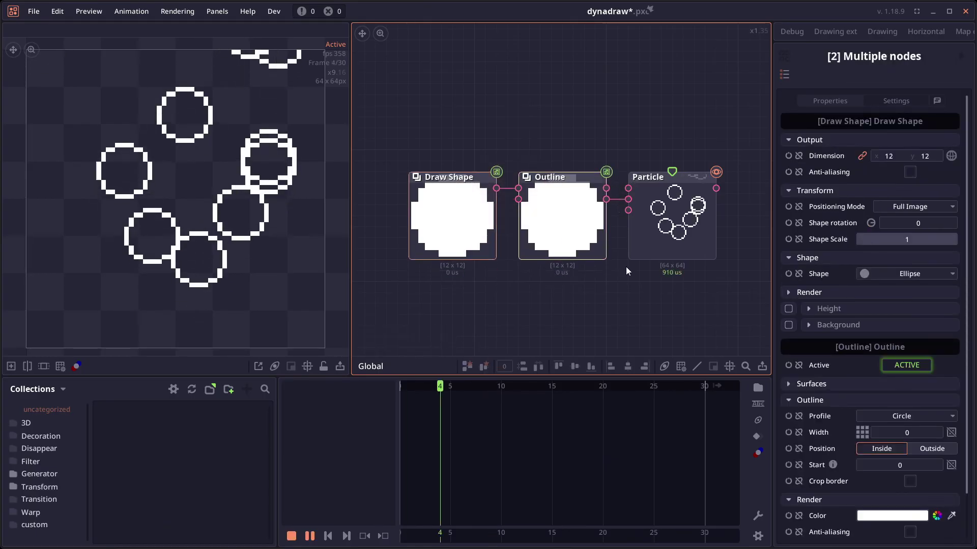
# Step: Set the Particle node's Scale Over Time to a straight curve falling from full to zero and preview the animation
pyautogui.click(676, 234)
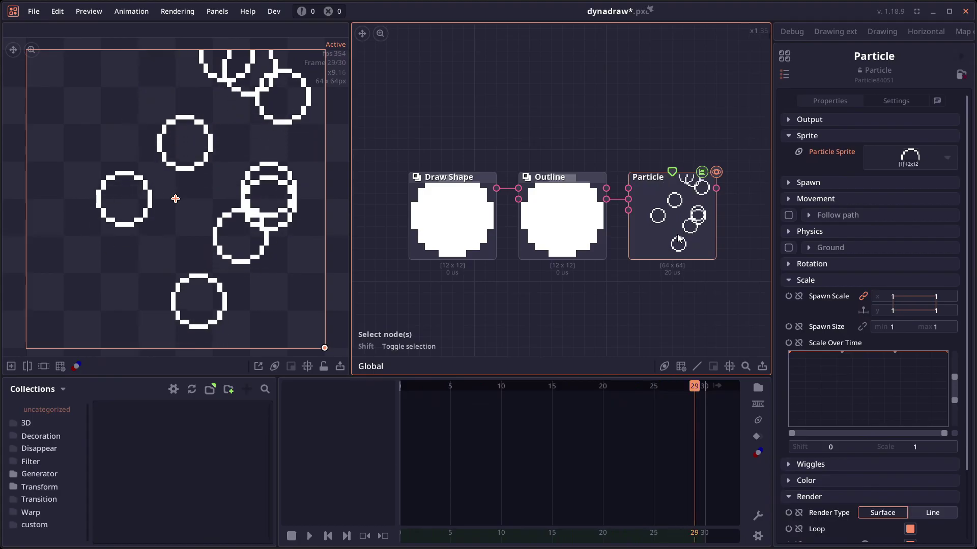
pyautogui.rightClick(862, 353)
pyautogui.click(946, 374)
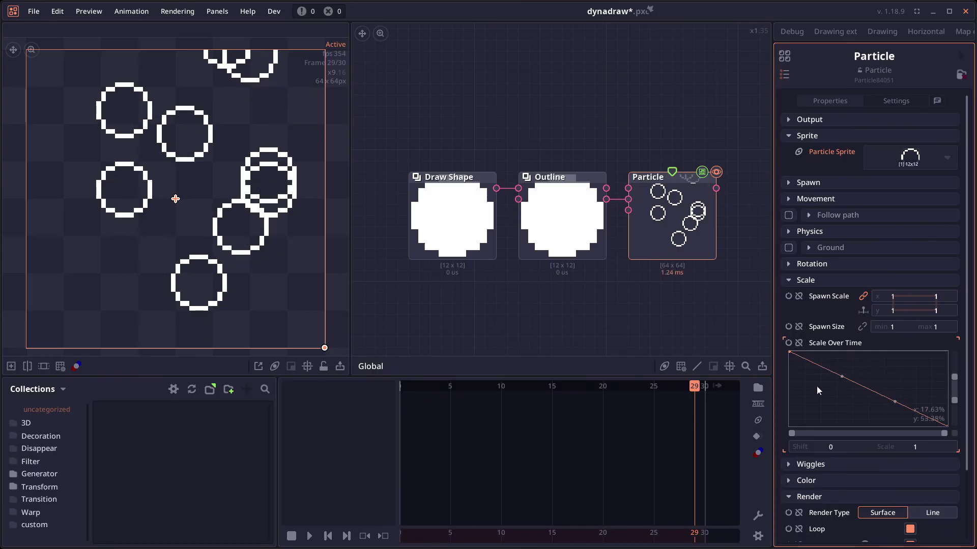
pyautogui.press('space')
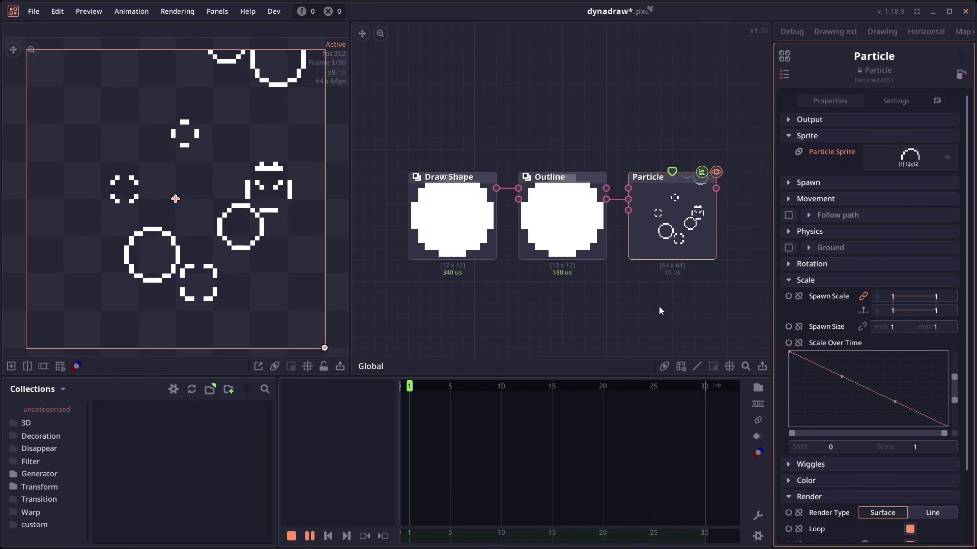
pyautogui.press('space')
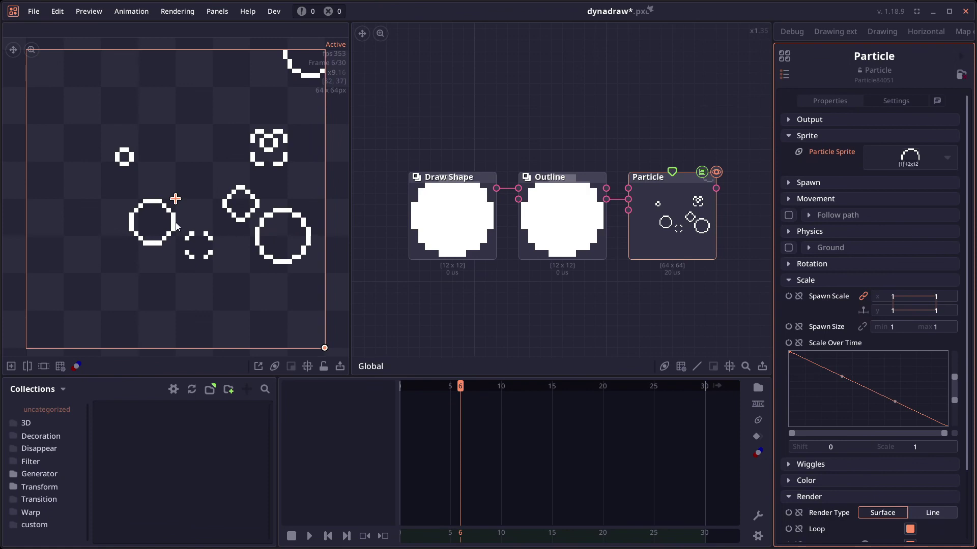
# Step: Return to frame 1 and replace the Particle node's connected sprite with the DynaDraw circle outline
pyautogui.press('Home')
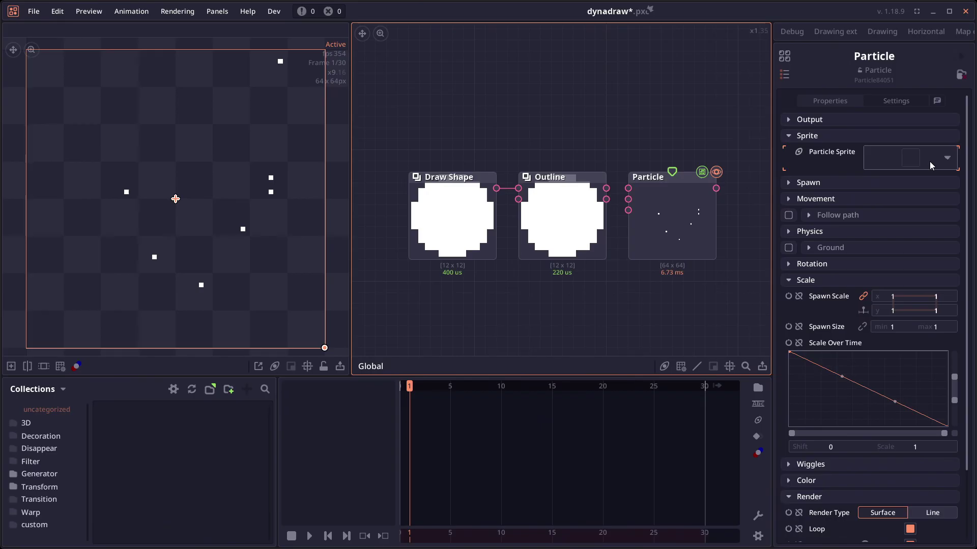
pyautogui.click(929, 161)
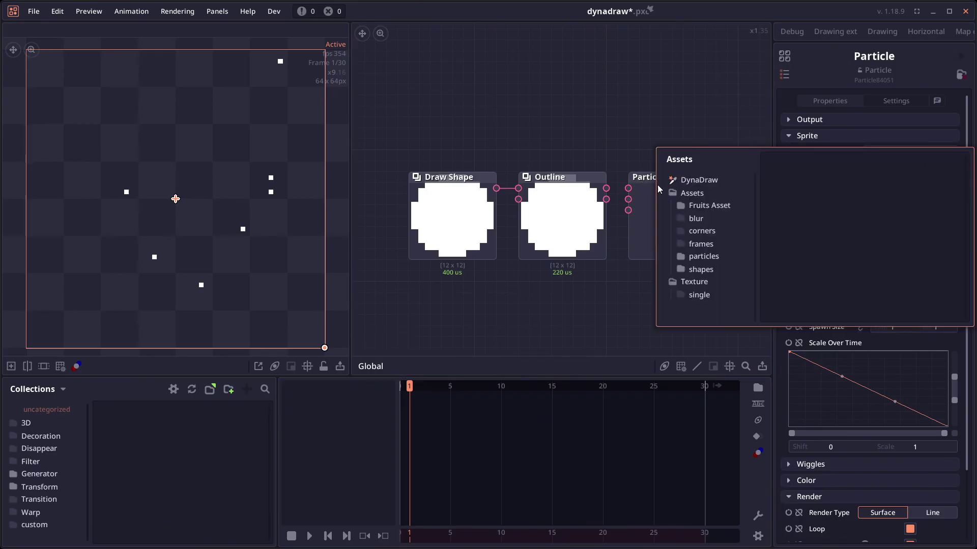
pyautogui.click(712, 181)
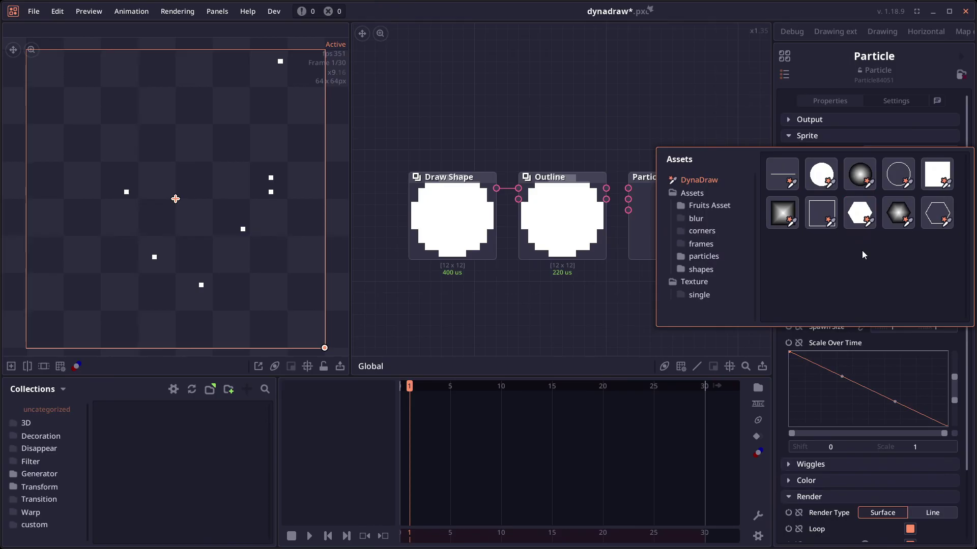
pyautogui.click(899, 177)
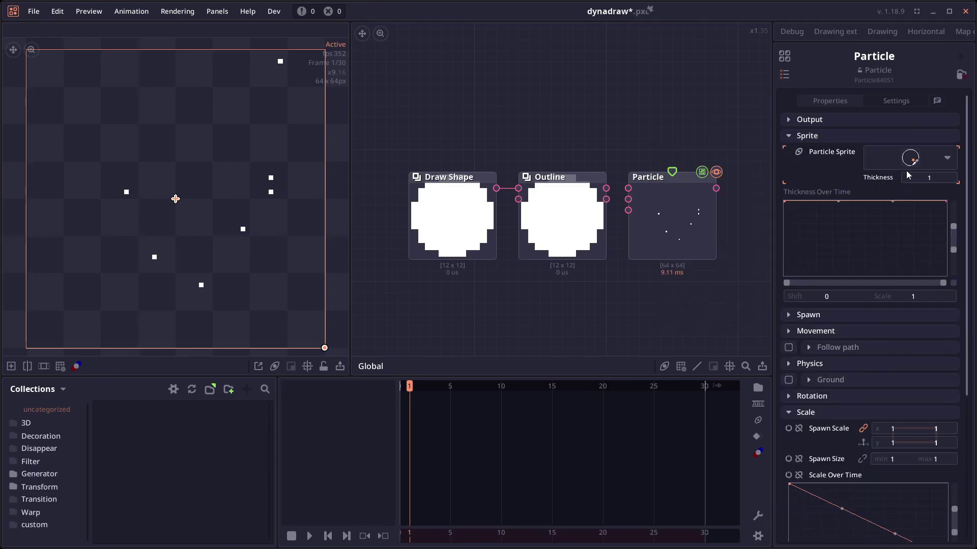
# Step: Set the Particle node's Spawn Size to a minimum of 16 and a maximum of 20 and play the animation
pyautogui.scroll(-4, 890, 228)
pyautogui.click(890, 328)
pyautogui.write('6')
pyautogui.press('Tab')
pyautogui.write('12')
pyautogui.press('Return')
pyautogui.press('space')
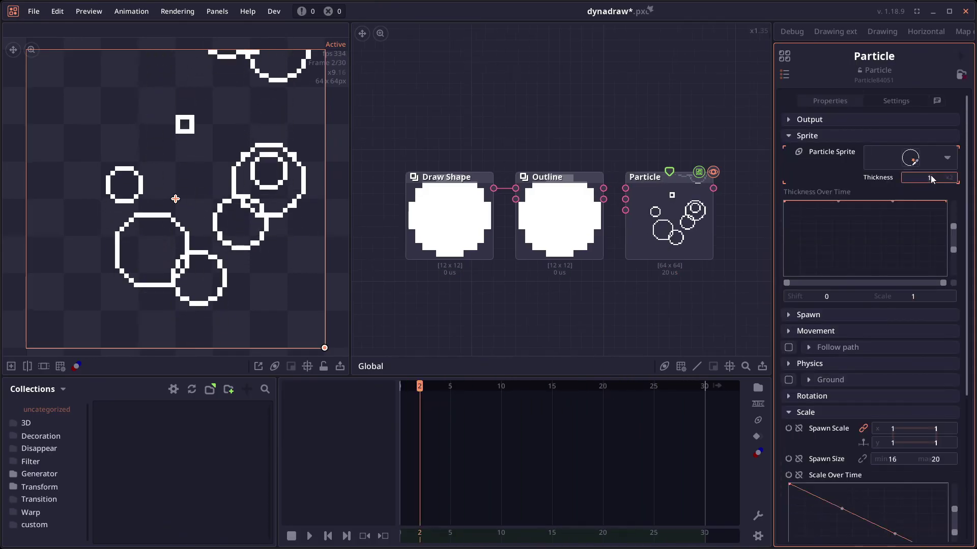
# Step: Set the particle sprite's thickness to 2 with a Thickness Over Time curve falling straight from full to zero, and preview the animation
pyautogui.write('2')
pyautogui.press('Return')
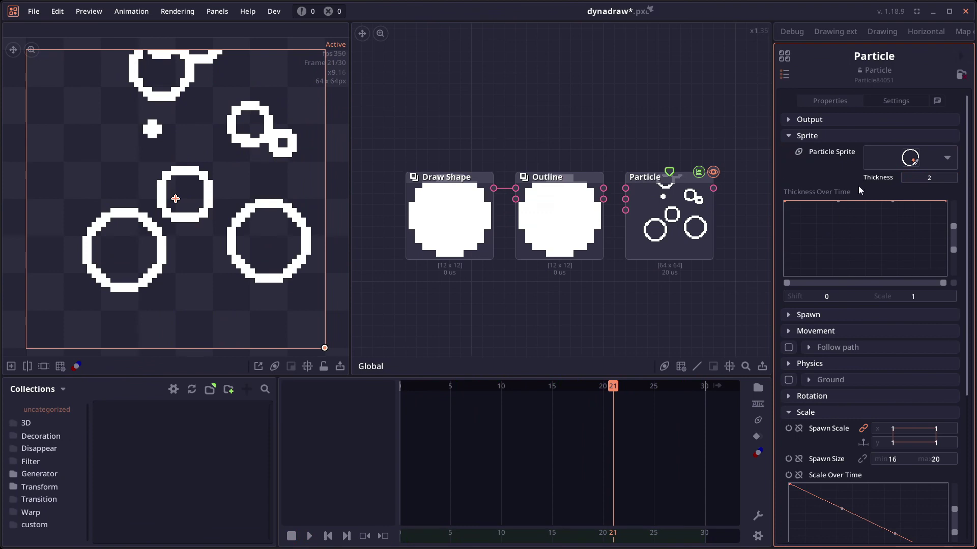
pyautogui.rightClick(847, 229)
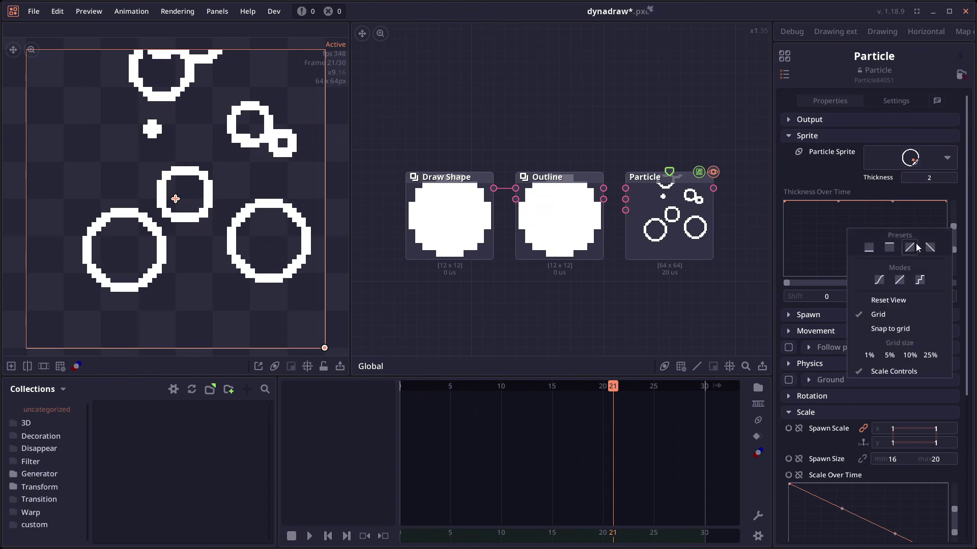
pyautogui.click(931, 248)
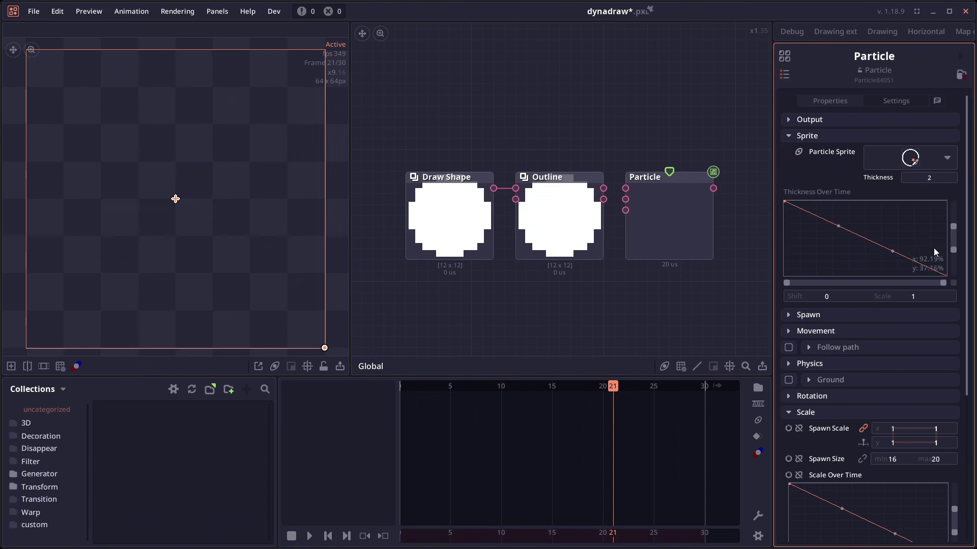
pyautogui.press('space')
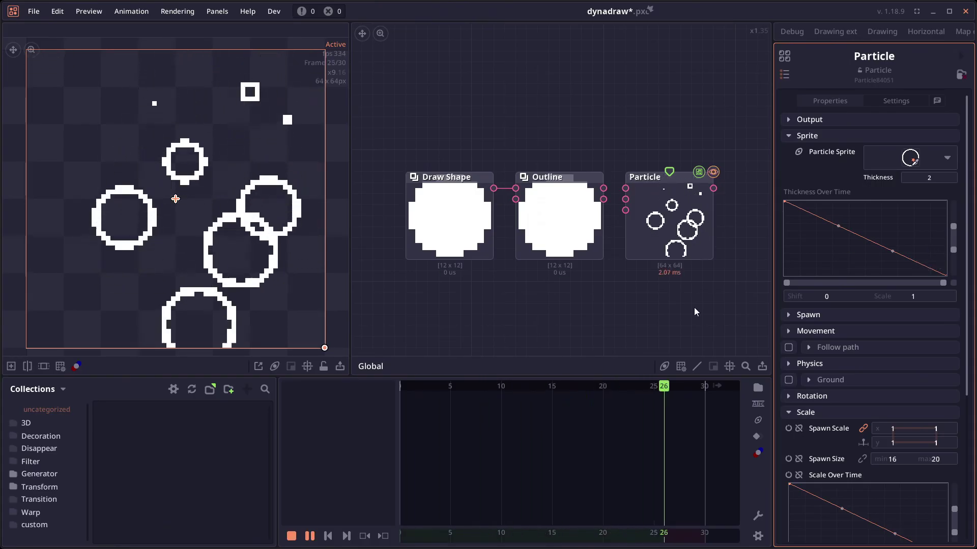
pyautogui.press('space')
# Step: Replace the particle sprite with the DynaDraw hexagon outline, preview it and reduce its sides to 3
pyautogui.click(925, 158)
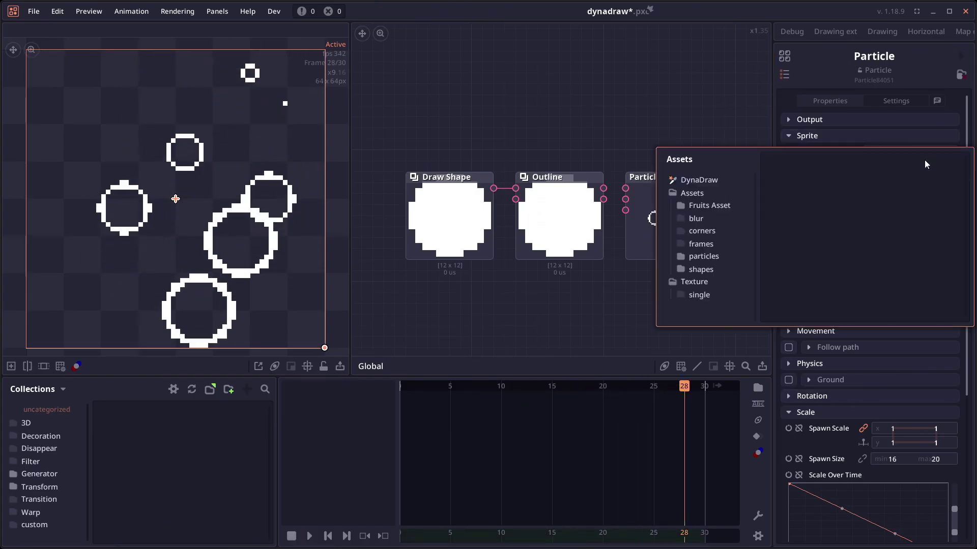
pyautogui.click(696, 179)
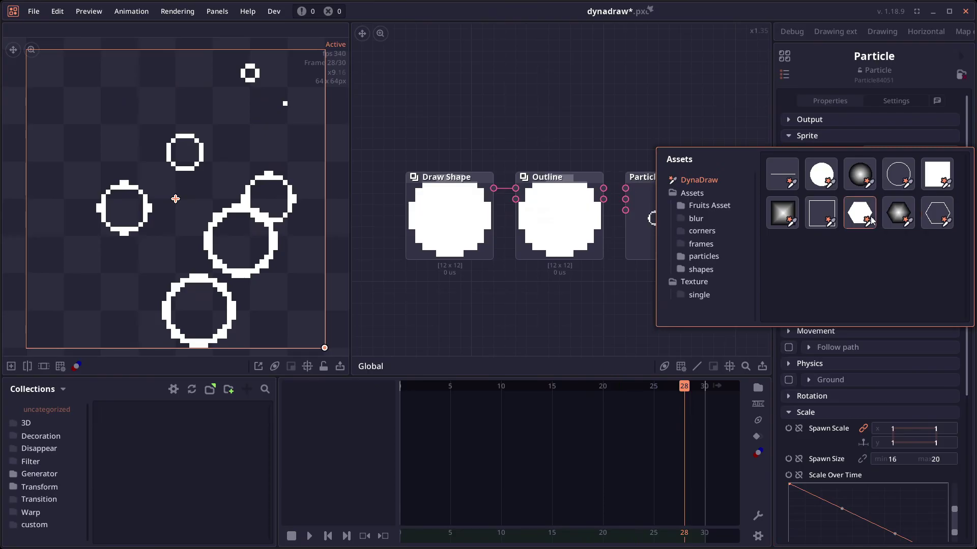
pyautogui.click(943, 213)
pyautogui.press('space')
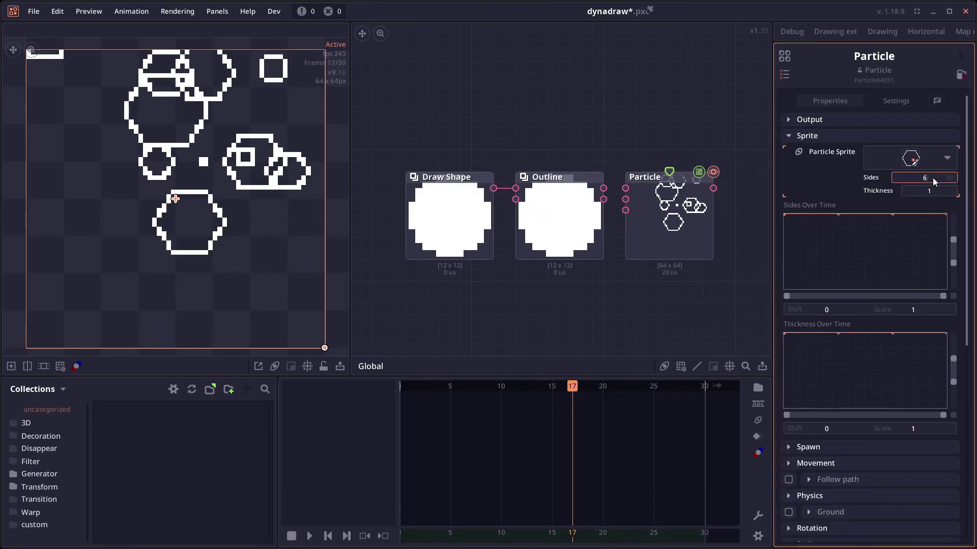
pyautogui.scroll(-3, 933, 178)
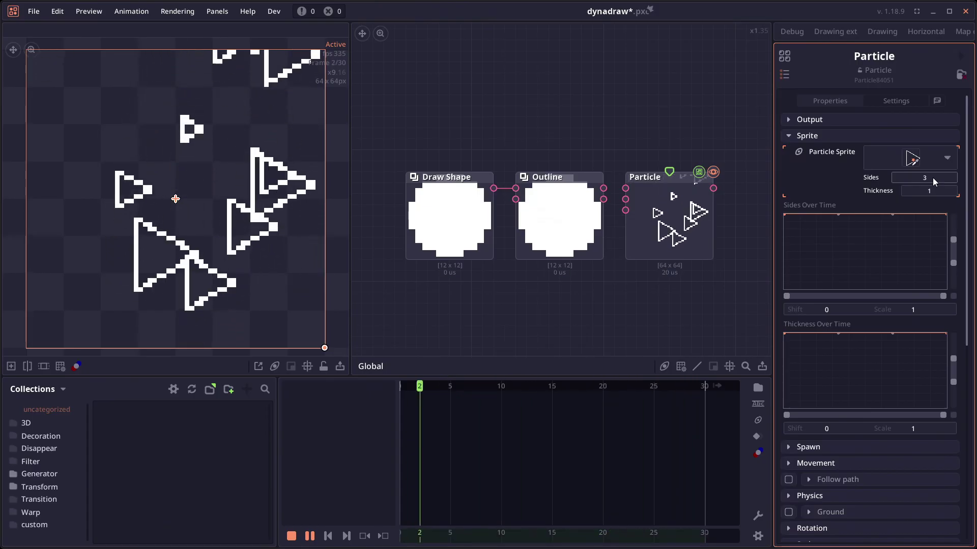
# Step: Set the Particle node's Orientation range to 0 to 360 degrees and preview the animation
pyautogui.scroll(-4, 919, 394)
pyautogui.click(831, 463)
pyautogui.press('space')
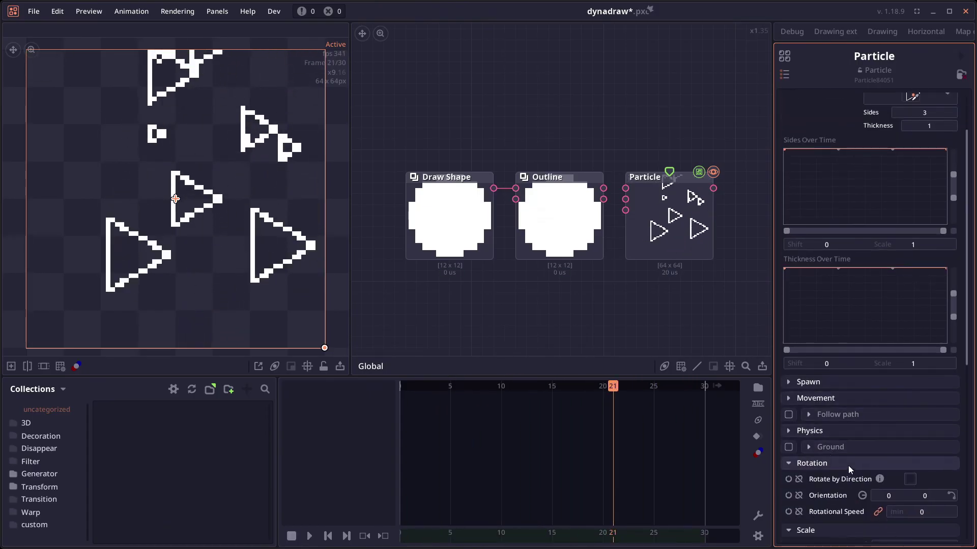
pyautogui.scroll(-3, 847, 465)
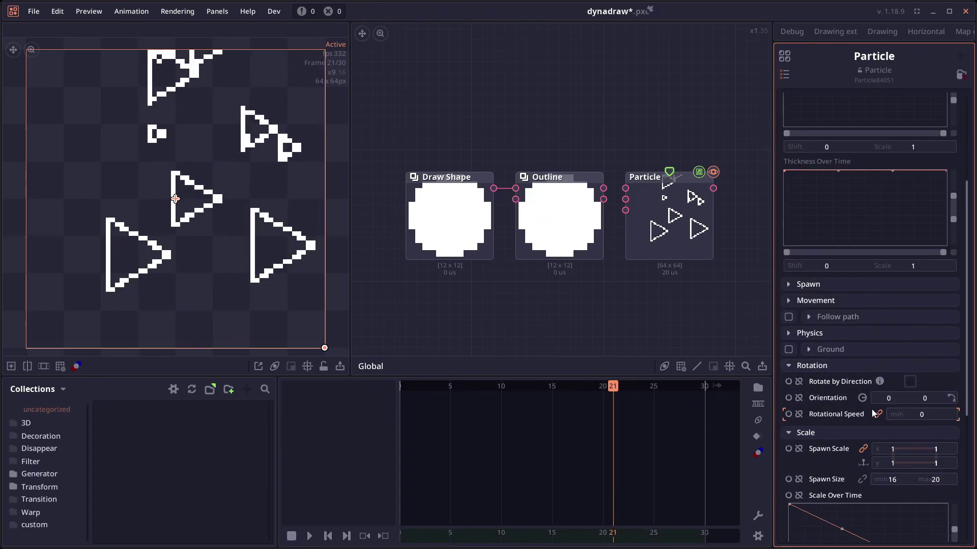
pyautogui.press('Return')
pyautogui.press('space')
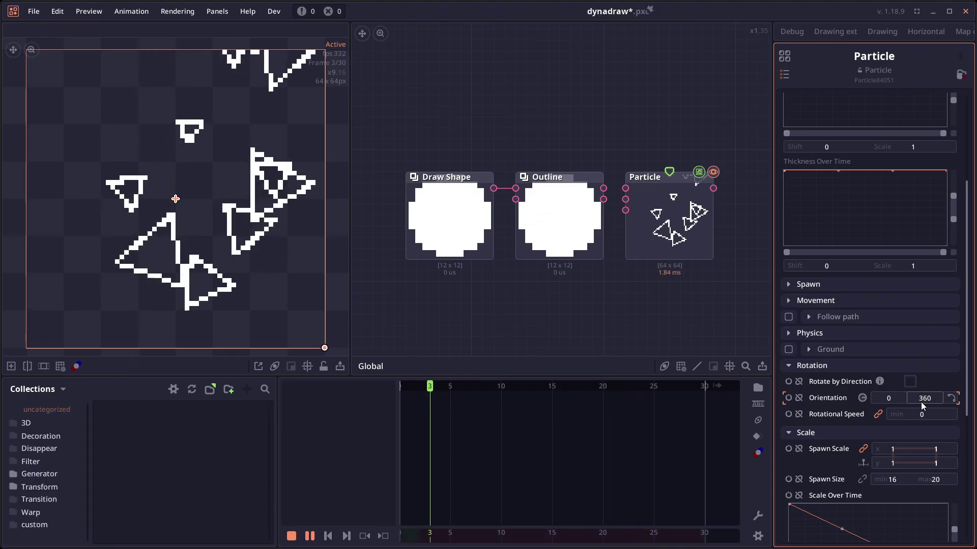
# Step: Set the particles' Rotational Speed range to a minimum of -30 and a maximum of 30, and preview the animation
pyautogui.click(911, 414)
pyautogui.write('-30')
pyautogui.press('Tab')
pyautogui.write('30')
pyautogui.press('Return')
pyautogui.press('space')
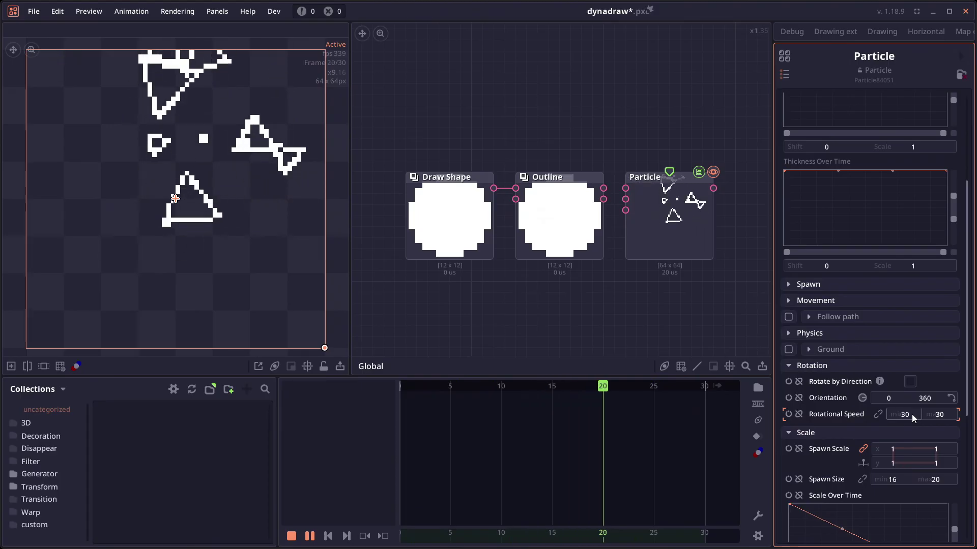
pyautogui.press('space')
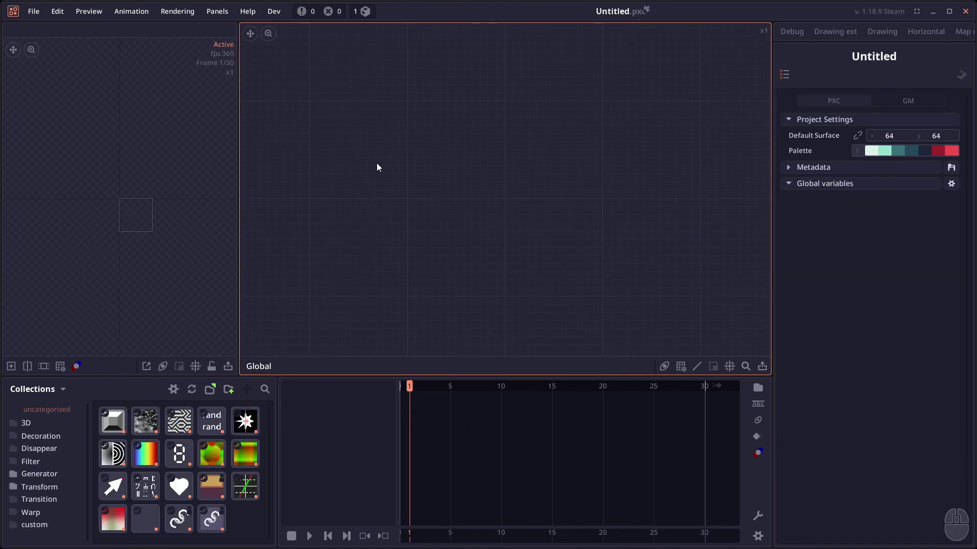
# Step: Add a Particle node, connect a new Draw Gradient node at a 90-degree angle to its Sample Surface input, and play the animation
pyautogui.rightClick(383, 164)
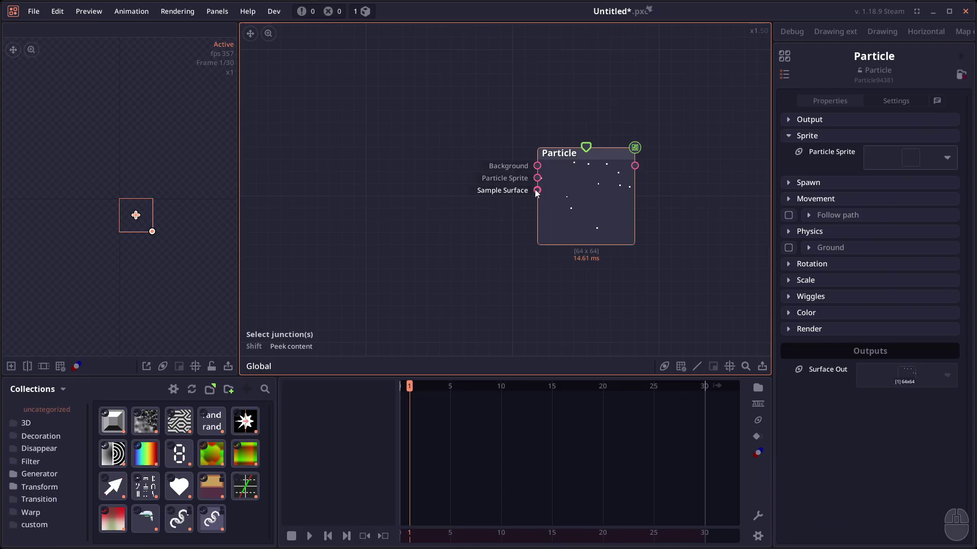
pyautogui.rightClick(536, 191)
pyautogui.write('grad')
pyautogui.moveTo(458, 216); pyautogui.dragTo(435, 202)
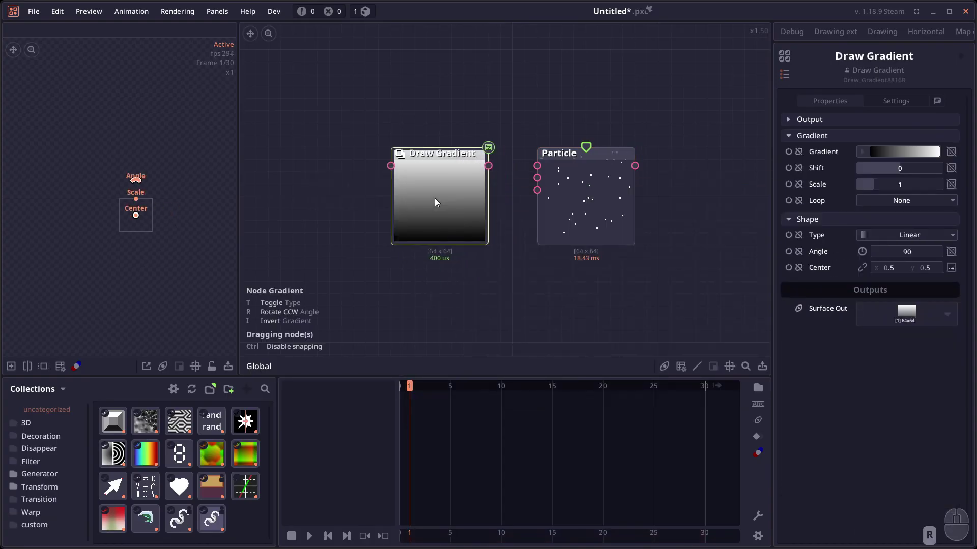
pyautogui.moveTo(488, 166); pyautogui.dragTo(537, 191)
pyautogui.click(606, 203)
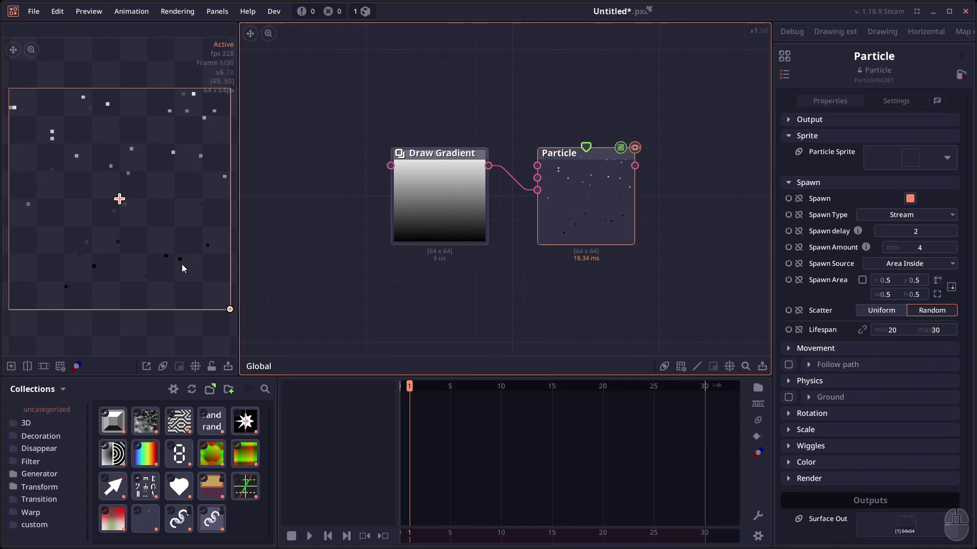
pyautogui.press('space')
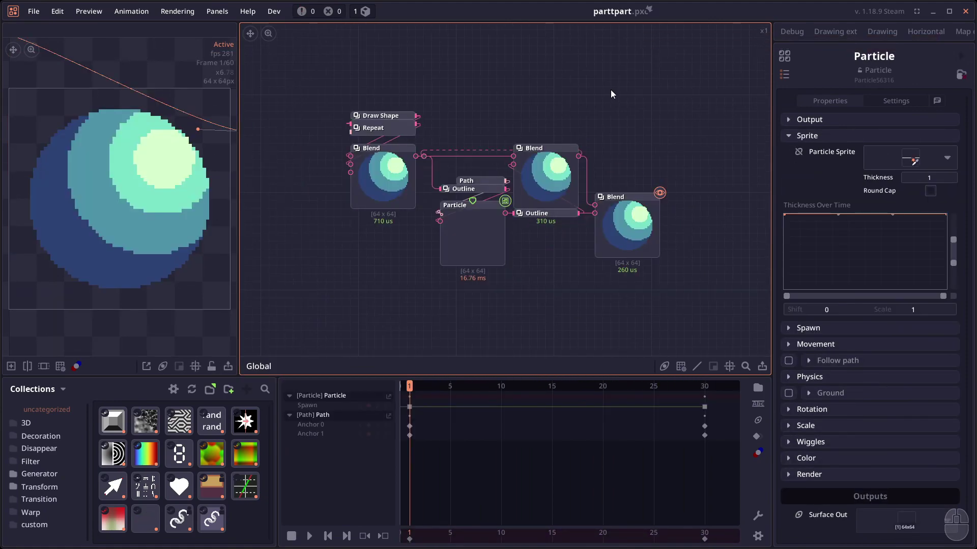
# Step: Play the parttpart project's animation and inspect the Particle node's DynaDraw line sprite settings
pyautogui.moveTo(592, 124); pyautogui.dragTo(613, 124)
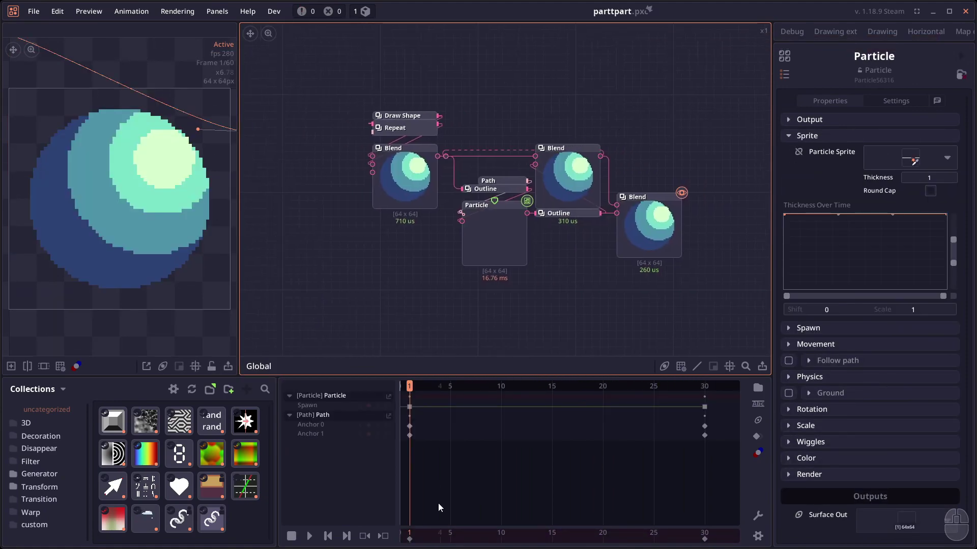
pyautogui.press('space')
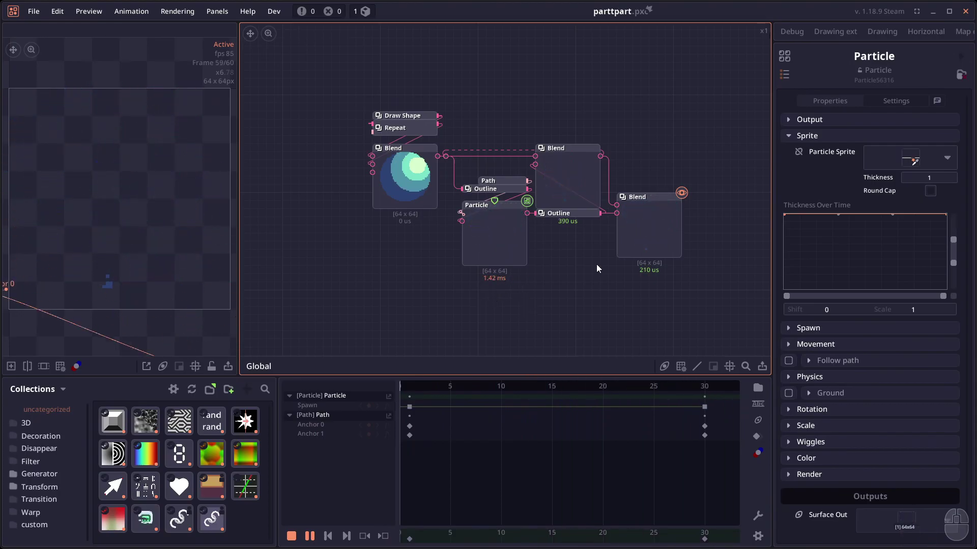
pyautogui.press('space')
pyautogui.click(484, 245)
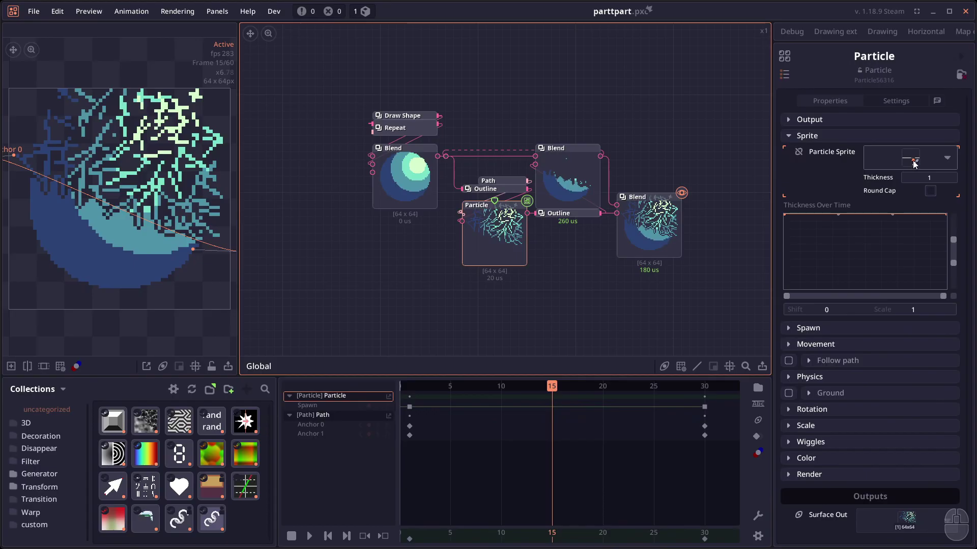
pyautogui.scroll(2, 499, 267)
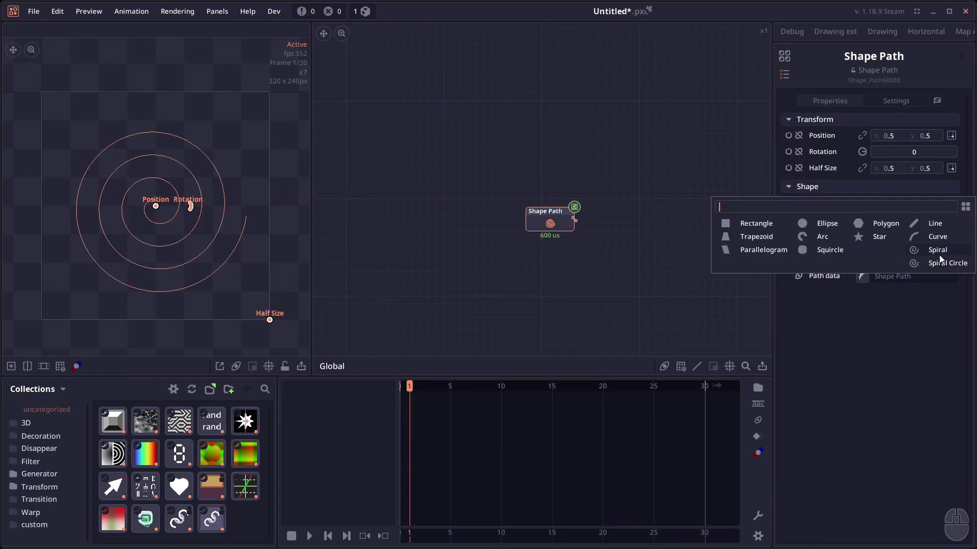
# Step: Set the Shape Path node's shape to Spiral and open the shape choices of a new Draw Shape Polygon node
pyautogui.click(940, 256)
pyautogui.moveTo(929, 227)
pyautogui.mouseDown()
pyautogui.moveTo(915, 220)
pyautogui.moveTo(951, 235)
pyautogui.mouseUp()
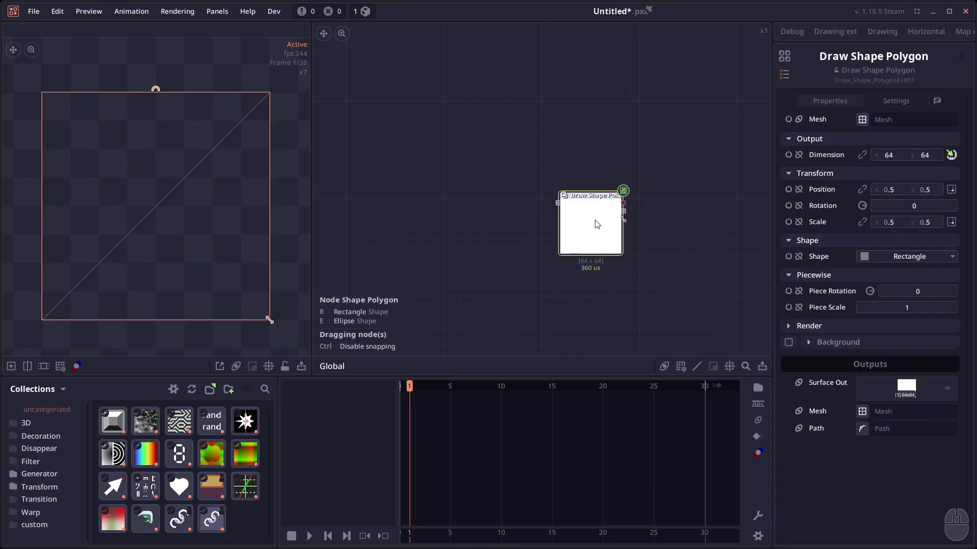
pyautogui.moveTo(596, 225); pyautogui.dragTo(595, 250)
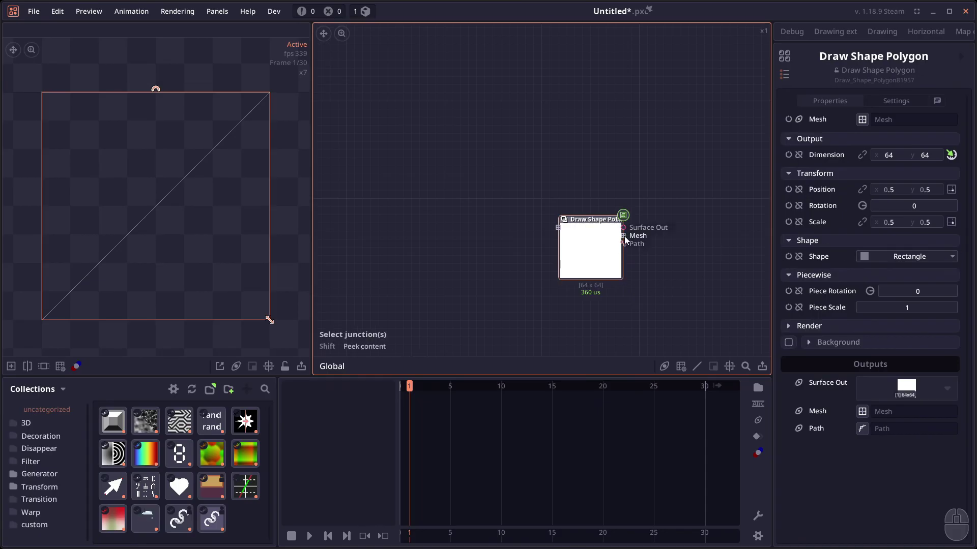
pyautogui.click(909, 256)
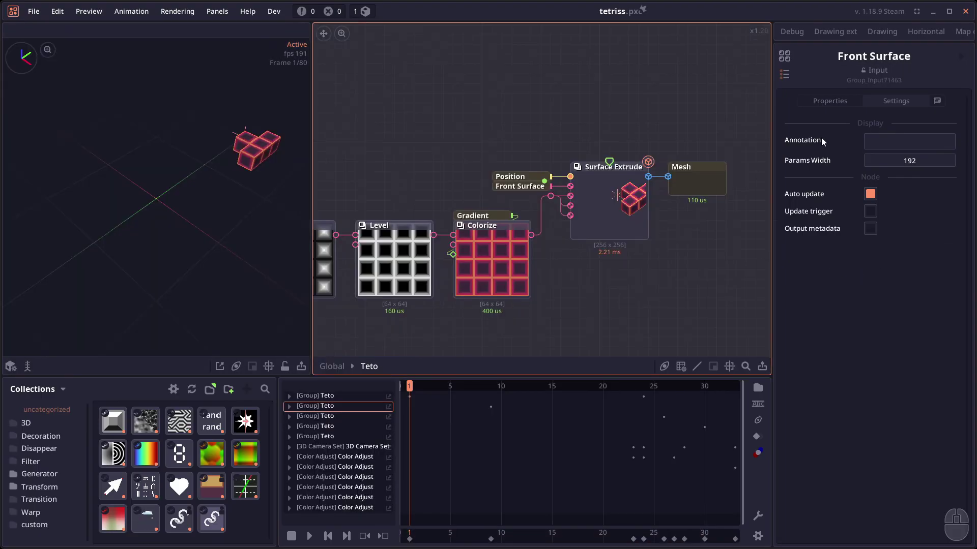
# Step: Inspect the Front Surface input and Surface Extrude settings inside the Teto group, and play the tetriss animation from frame 1
pyautogui.click(834, 101)
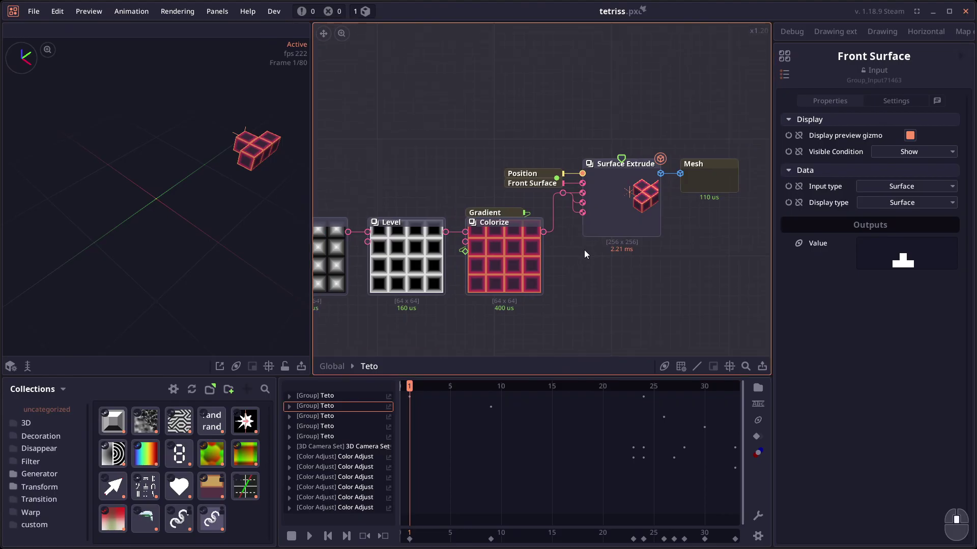
pyautogui.click(642, 185)
pyautogui.scroll(1, 642, 184)
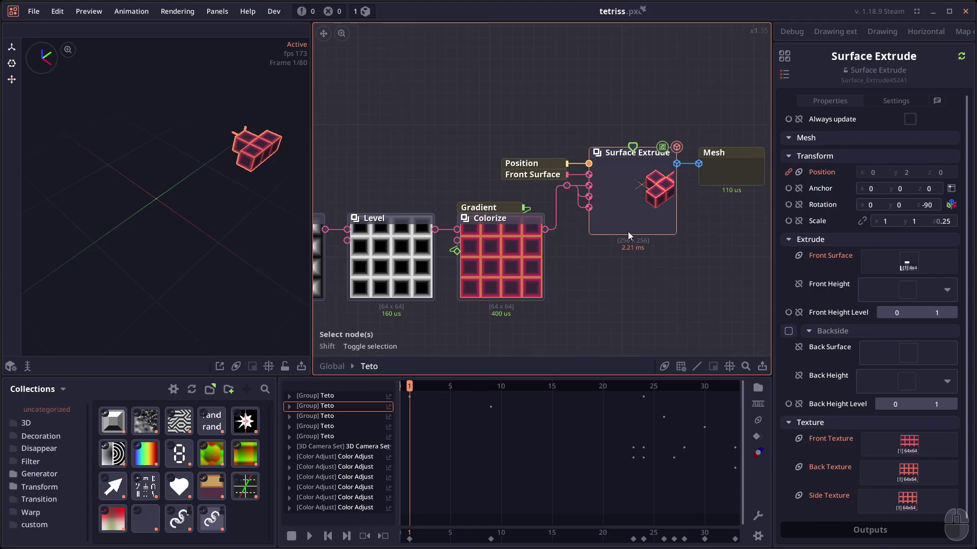
pyautogui.moveTo(575, 257); pyautogui.dragTo(588, 246)
pyautogui.scroll(-1, 916, 398)
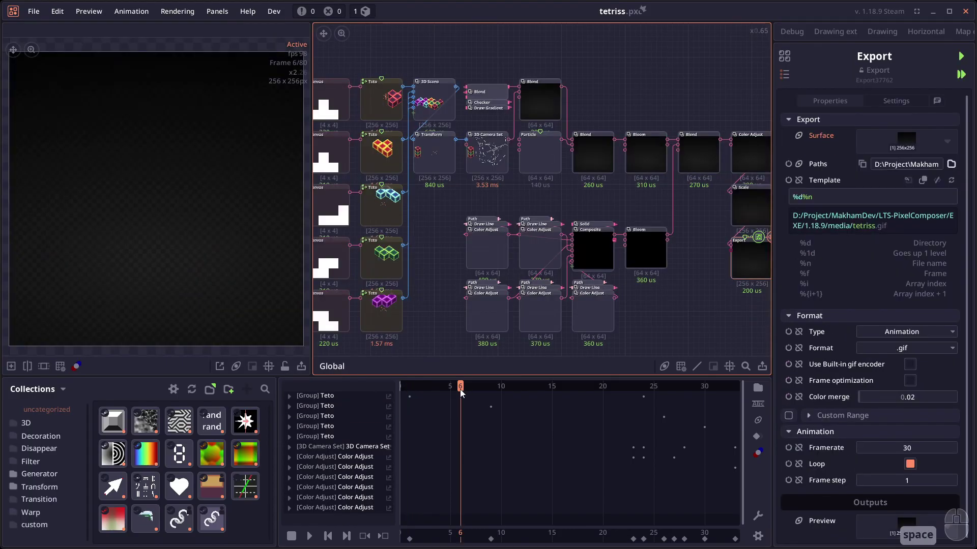
pyautogui.moveTo(460, 389); pyautogui.dragTo(410, 388)
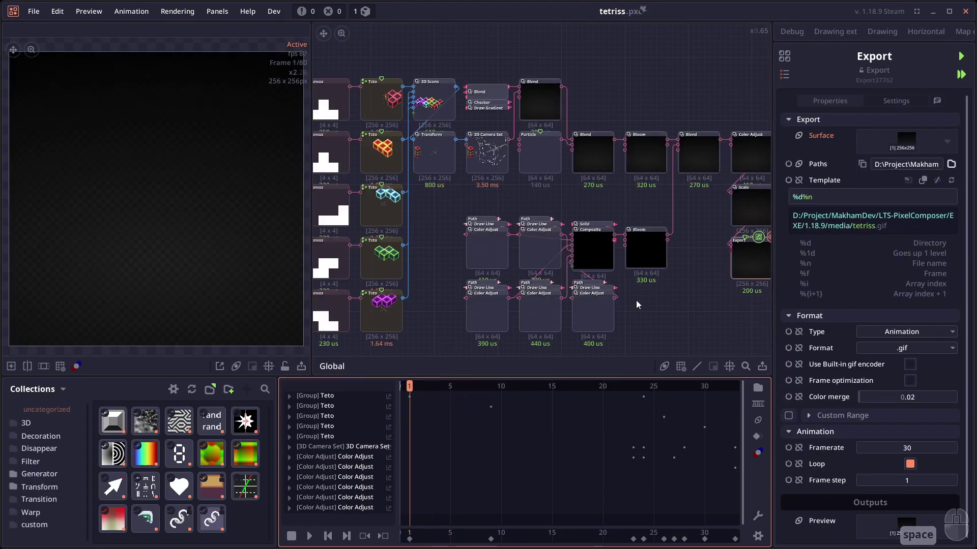
pyautogui.press('space')
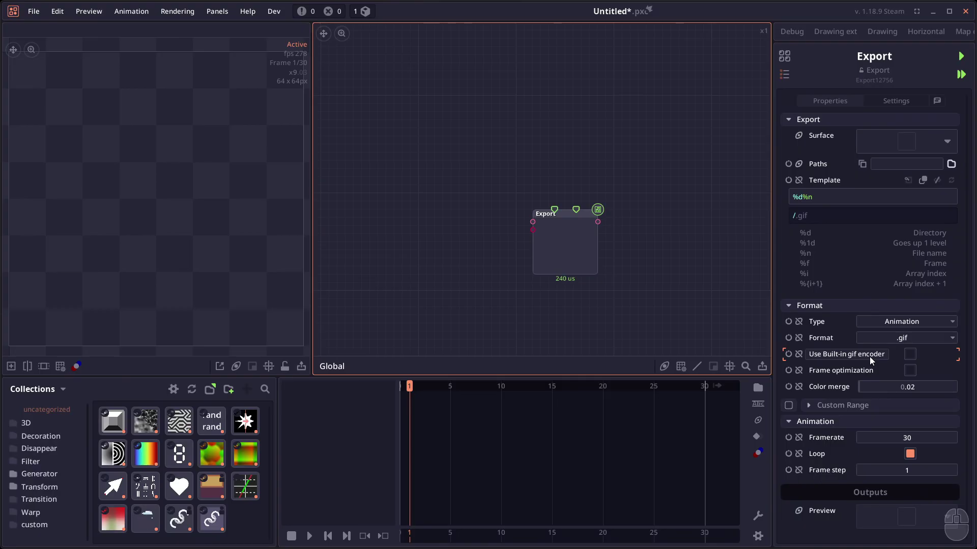
# Step: Enable the built-in gif encoder on the Export node and set its quality to 1
pyautogui.click(908, 359)
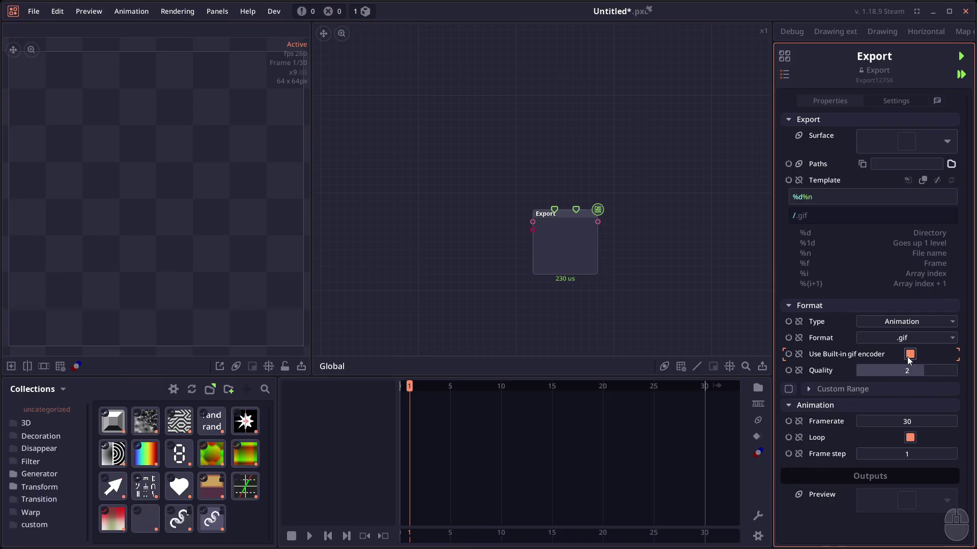
pyautogui.scroll(-1, 919, 371)
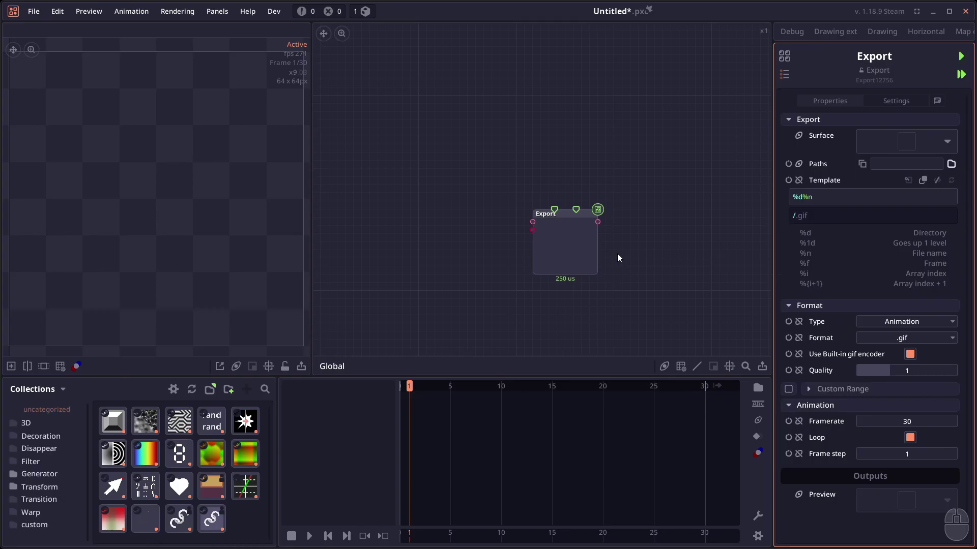
# Step: Add a Draw Gradient node to the empty graph and position it near the middle
pyautogui.rightClick(477, 170)
pyautogui.write('grad')
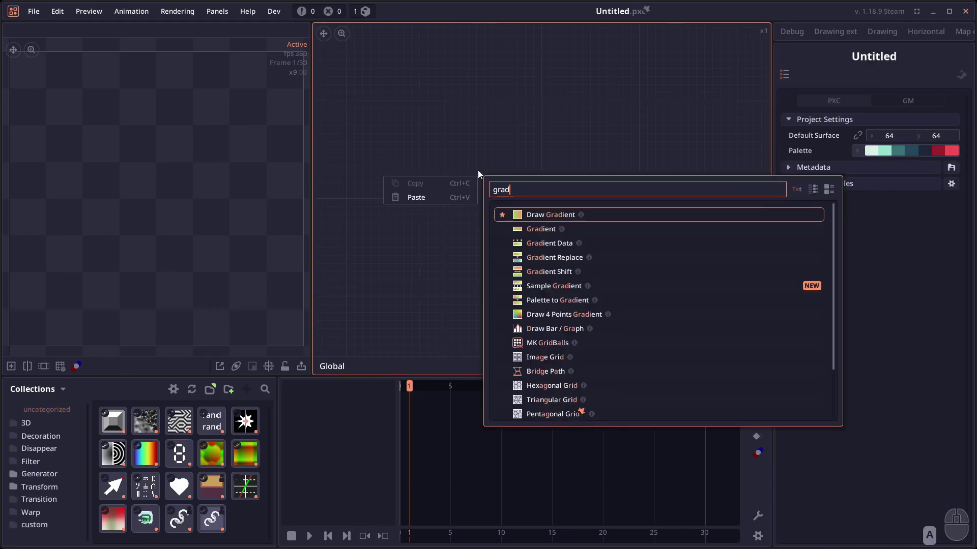
pyautogui.click(527, 212)
pyautogui.moveTo(527, 210)
pyautogui.mouseDown()
pyautogui.moveTo(584, 210)
pyautogui.moveTo(581, 228)
pyautogui.mouseUp()
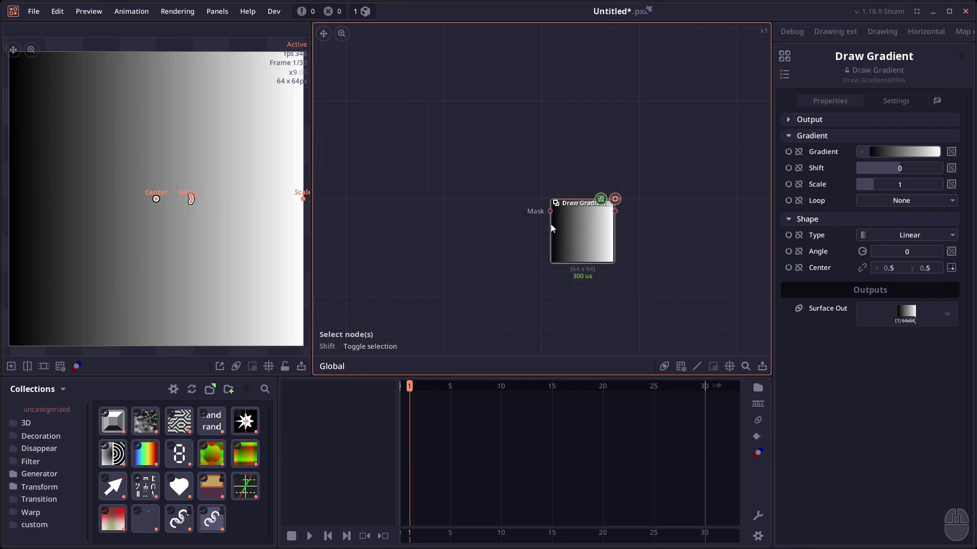
pyautogui.scroll(-2, 258, 231)
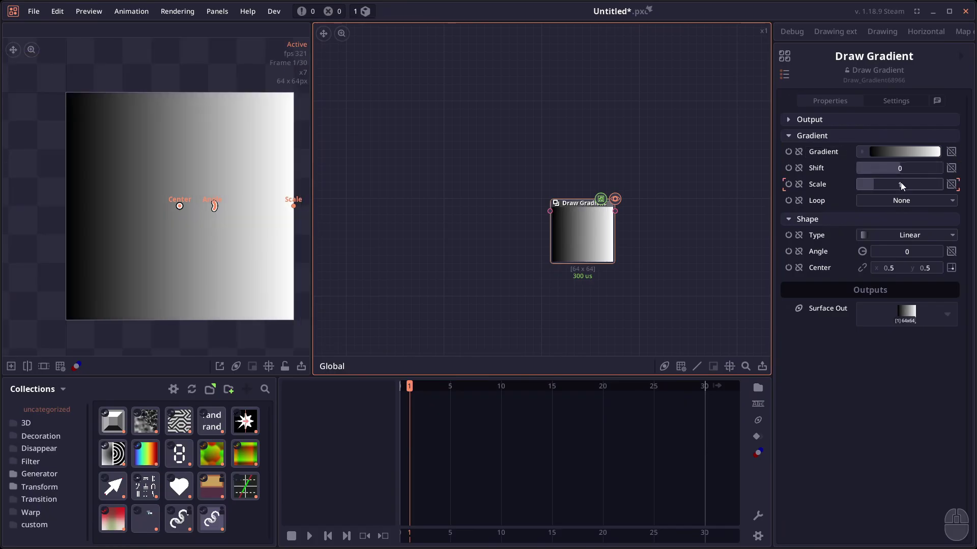
# Step: Set the Draw Gradient node's scale to 1.34 and save the project
pyautogui.moveTo(874, 185); pyautogui.dragTo(888, 185)
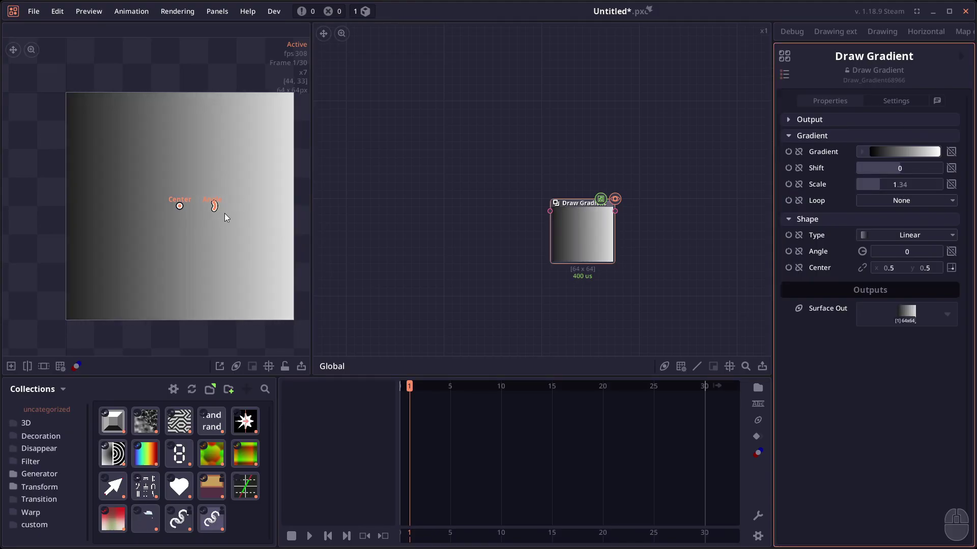
pyautogui.scroll(-2, 223, 213)
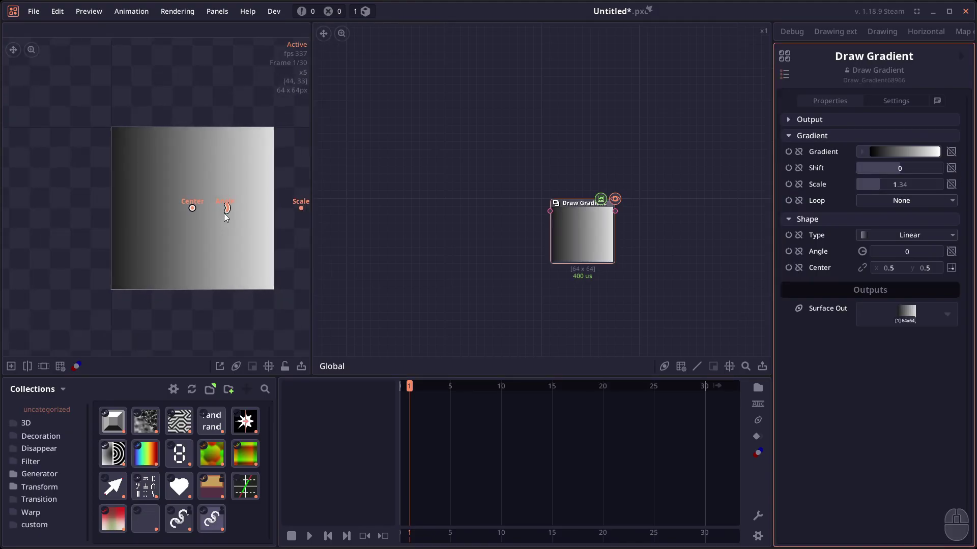
pyautogui.hotkey('ctrl', 's')
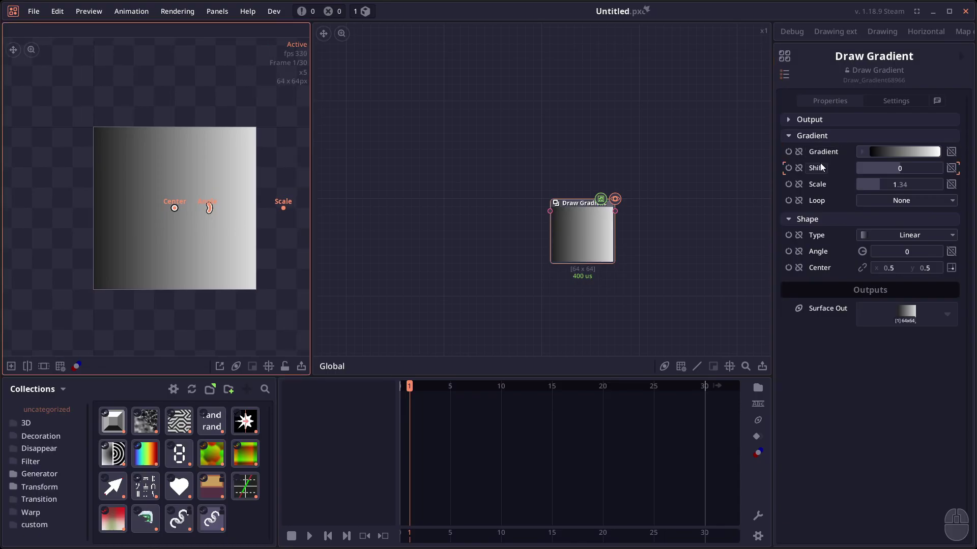
# Step: Reduce the gradient's scale to 1.23, then adjust the gradient with its Scale handle in the preview
pyautogui.moveTo(886, 184)
pyautogui.mouseDown()
pyautogui.moveTo(895, 187)
pyautogui.moveTo(878, 187)
pyautogui.mouseUp()
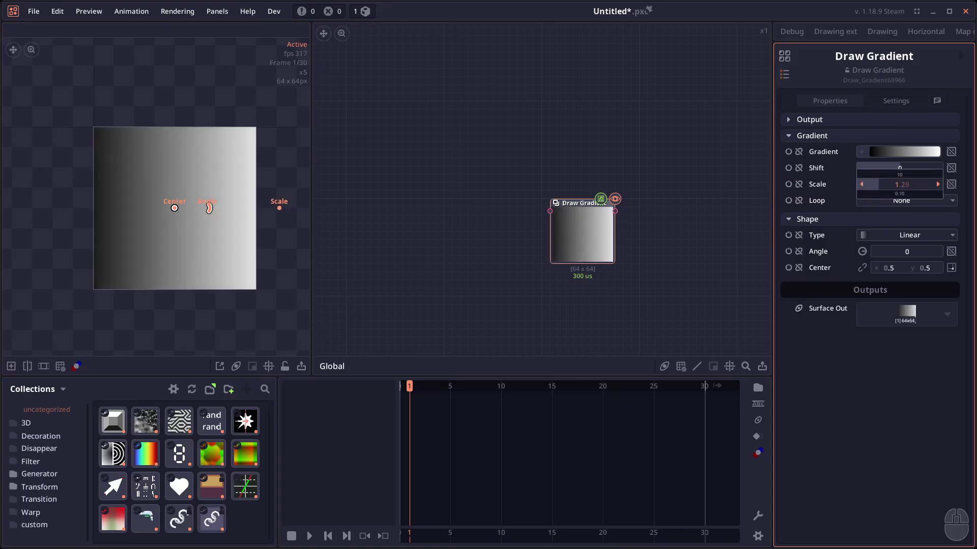
pyautogui.scroll(1, 245, 231)
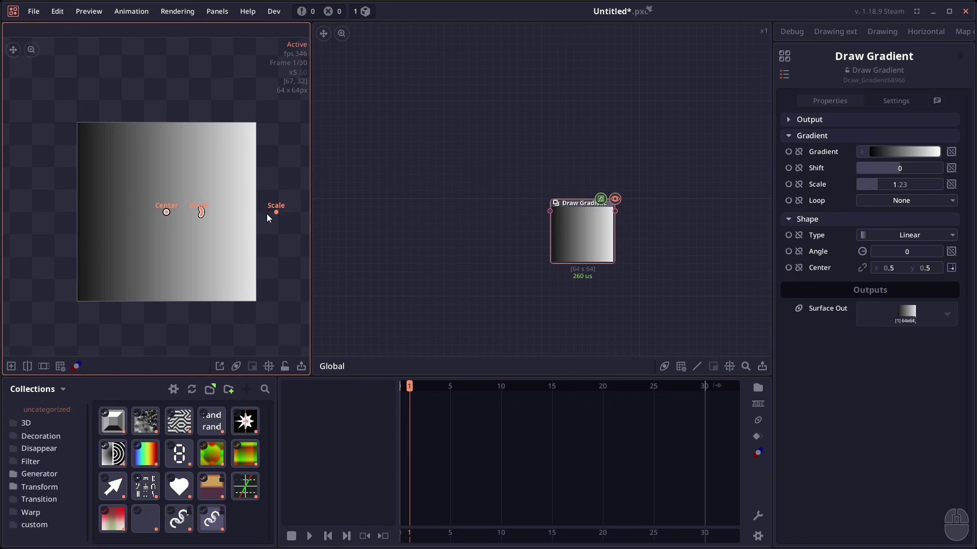
pyautogui.moveTo(273, 212)
pyautogui.mouseDown()
pyautogui.moveTo(234, 214)
pyautogui.moveTo(245, 213)
pyautogui.moveTo(206, 171)
pyautogui.moveTo(193, 209)
pyautogui.moveTo(243, 149)
pyautogui.mouseUp()
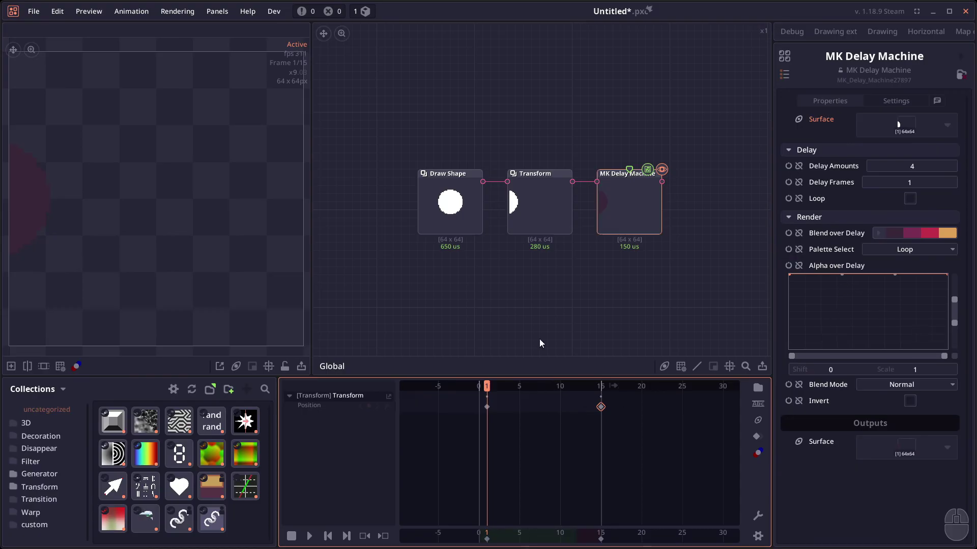
# Step: Play the MK Delay Machine animation, enable Invert on the node, and play the animation again
pyautogui.press('space')
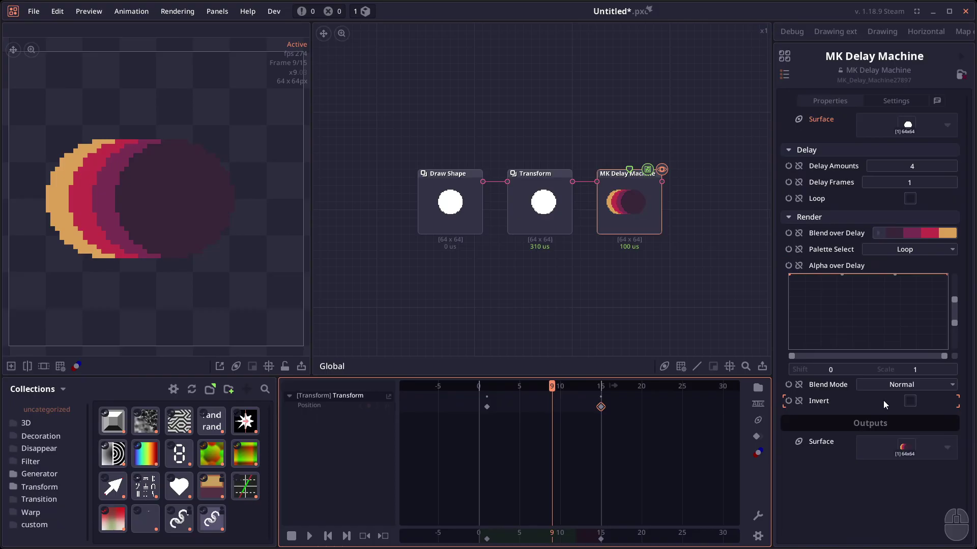
pyautogui.click(910, 401)
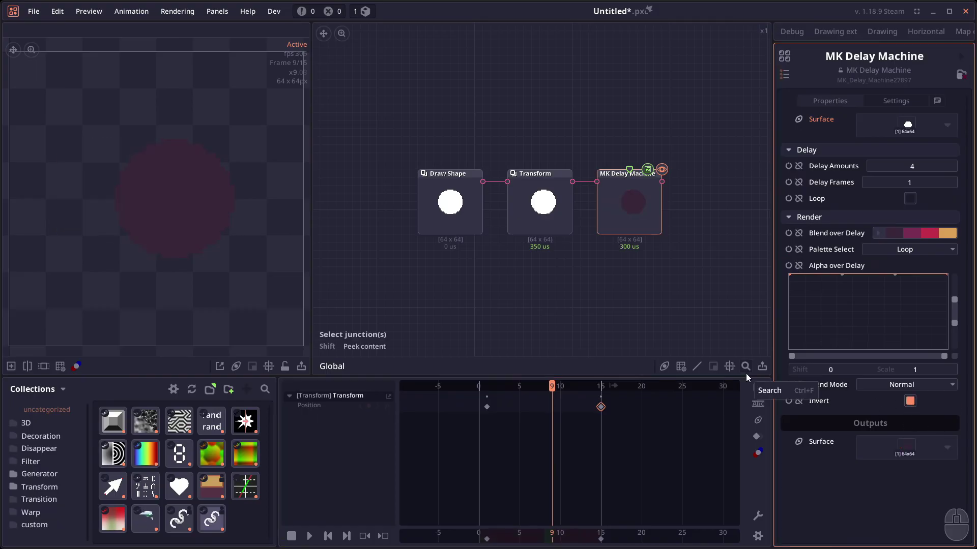
pyautogui.press('space')
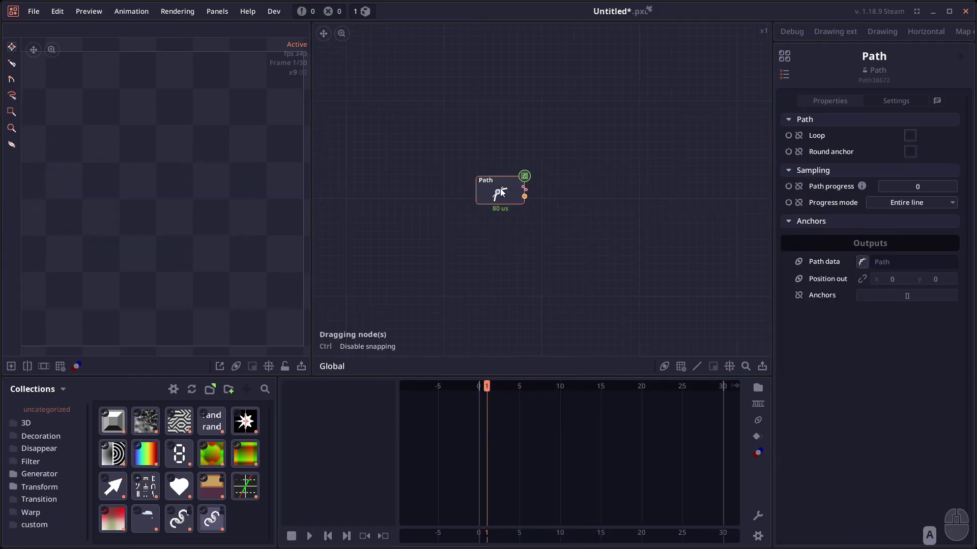
# Step: Position the Path node near the graph's middle and draw a curved path with four smooth anchors in the preview
pyautogui.moveTo(503, 196); pyautogui.dragTo(531, 213)
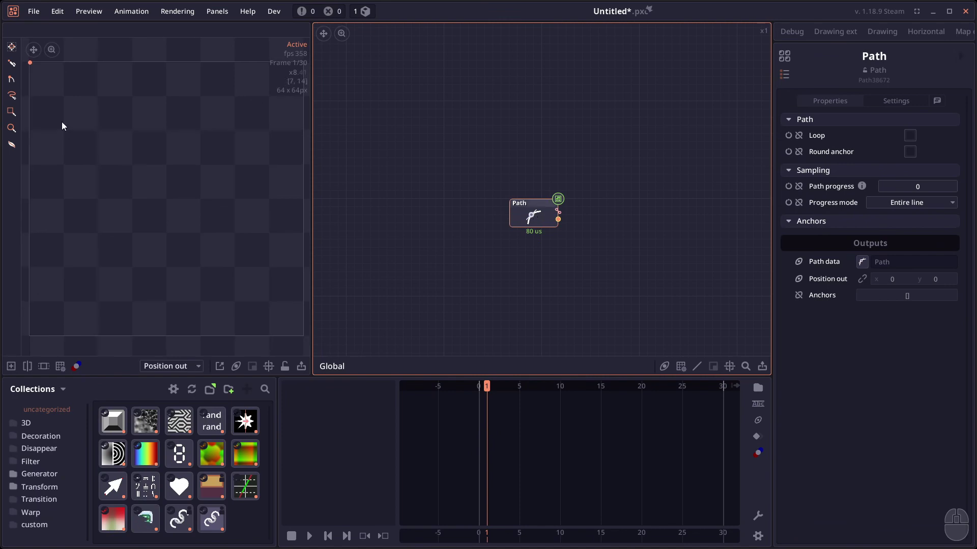
pyautogui.click(11, 63)
pyautogui.moveTo(79, 131); pyautogui.dragTo(108, 190)
pyautogui.moveTo(147, 291); pyautogui.dragTo(201, 294)
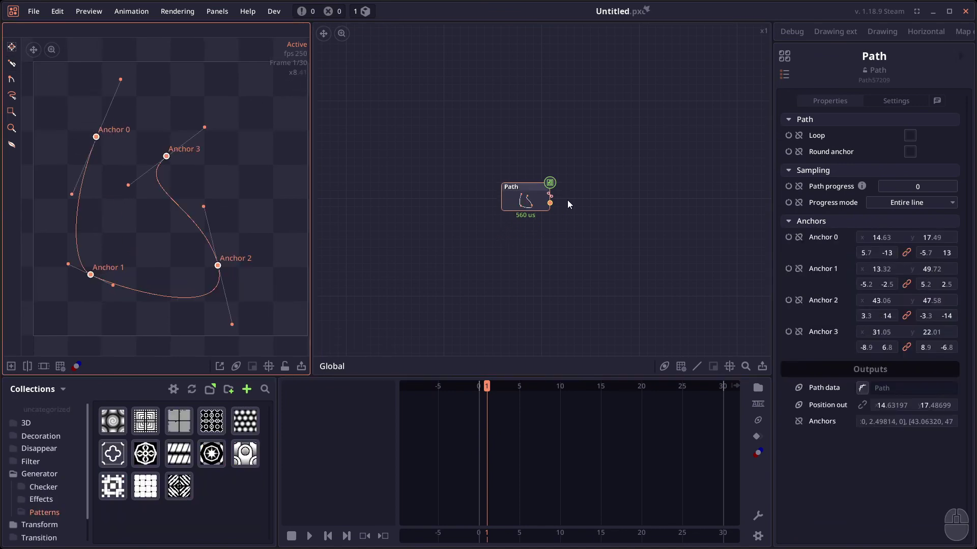
pyautogui.press('shift')
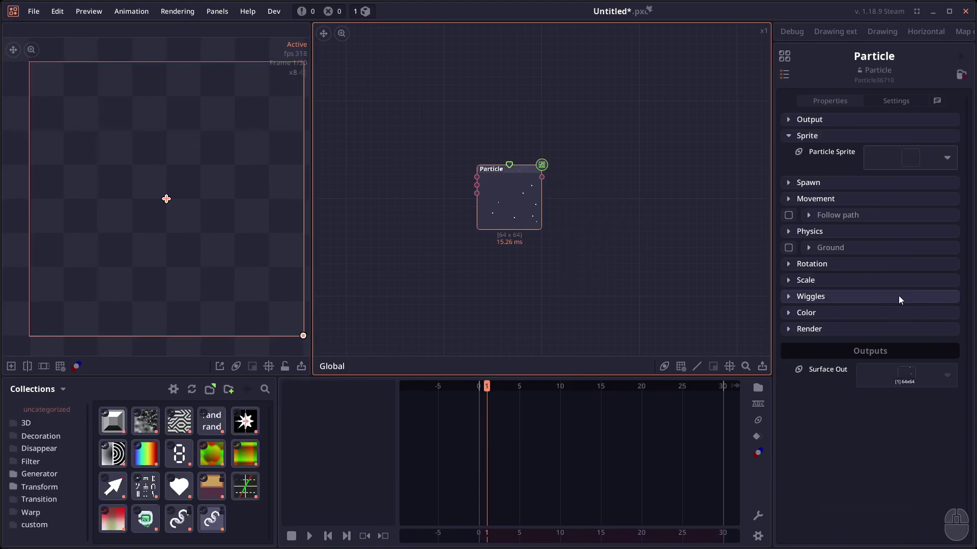
# Step: Apply the rising linear preset to the Particle node's Scale Over Time curve and bend it with its control handles
pyautogui.click(898, 280)
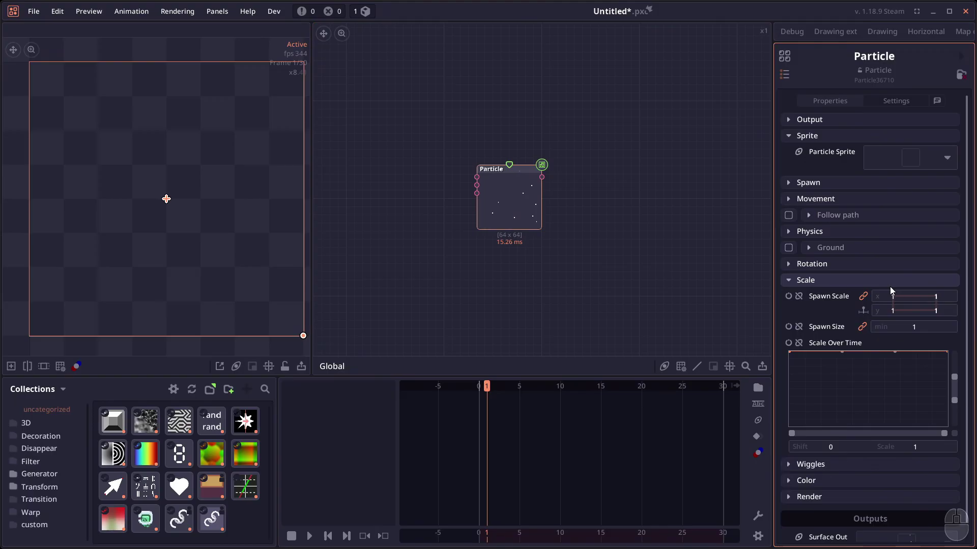
pyautogui.rightClick(835, 356)
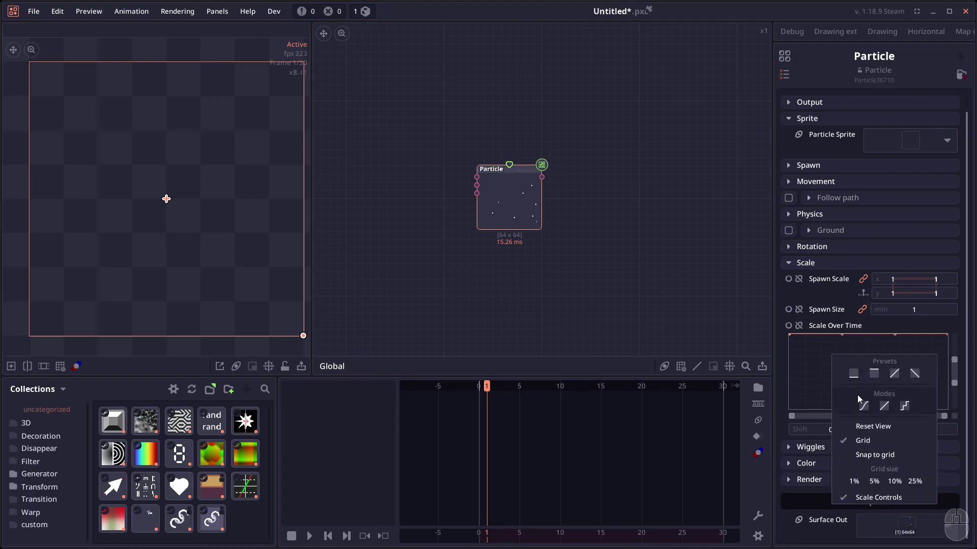
pyautogui.click(895, 373)
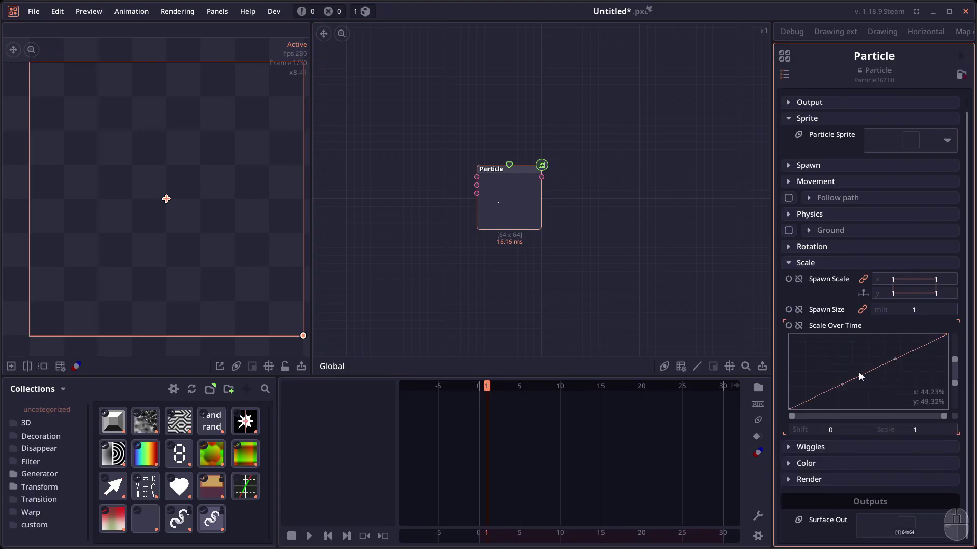
pyautogui.moveTo(844, 388); pyautogui.dragTo(923, 403)
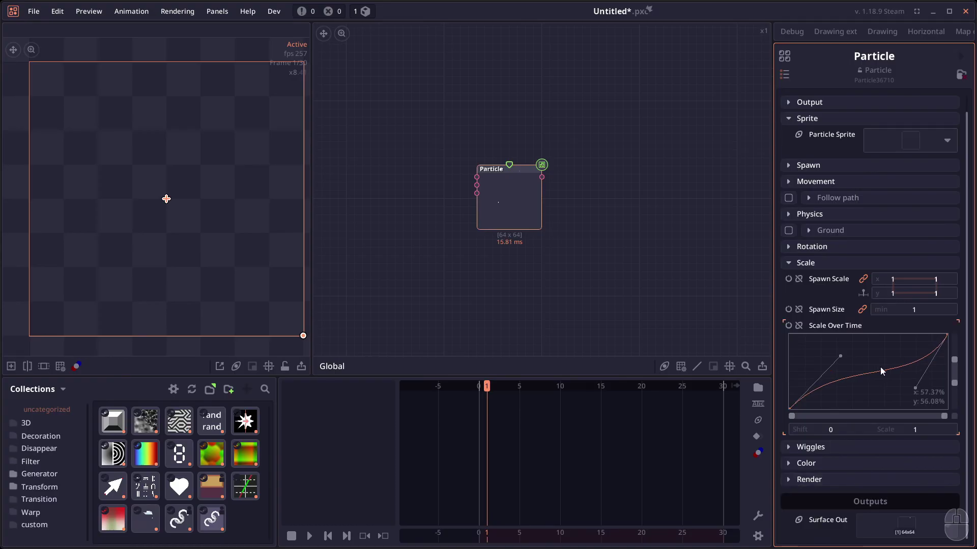
# Step: Switch the Scale Over Time curve to linear mode and add three points forming a zigzag
pyautogui.rightClick(873, 386)
pyautogui.click(923, 434)
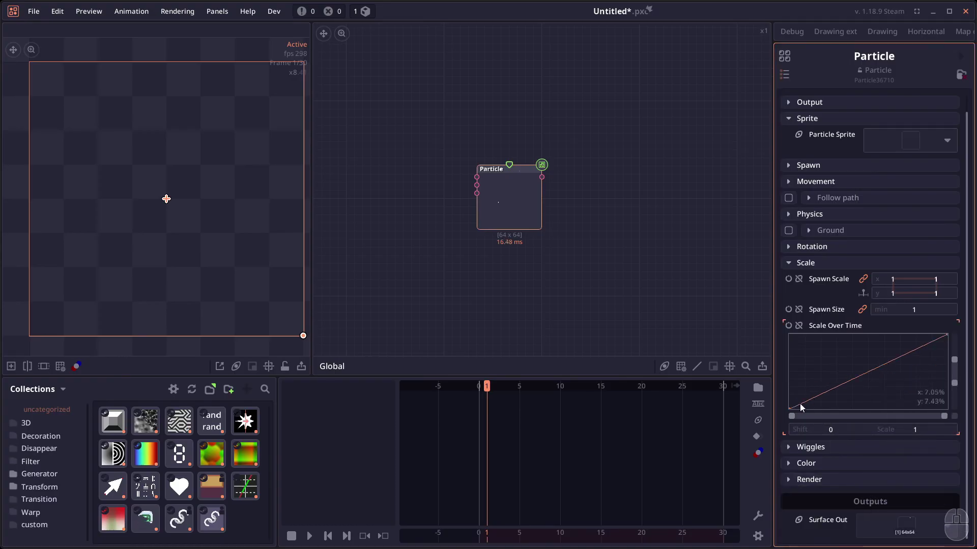
pyautogui.moveTo(804, 399); pyautogui.dragTo(895, 354)
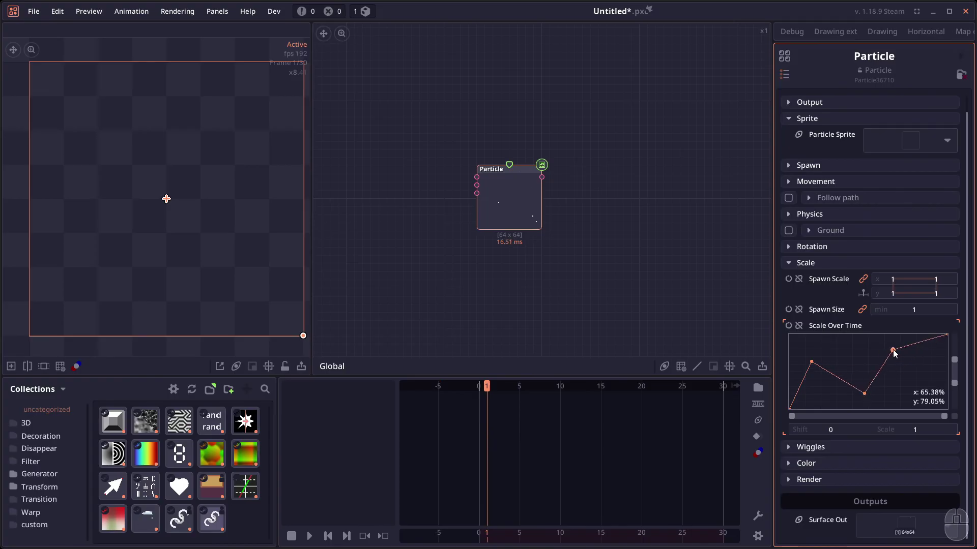
# Step: Change the Scale Over Time curve to step mode and reposition its middle points
pyautogui.rightClick(904, 395)
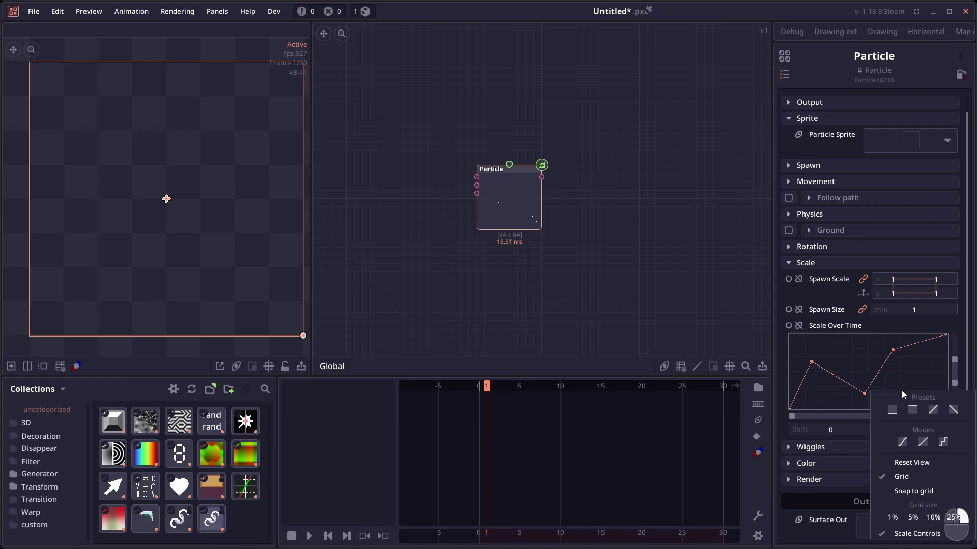
pyautogui.click(941, 442)
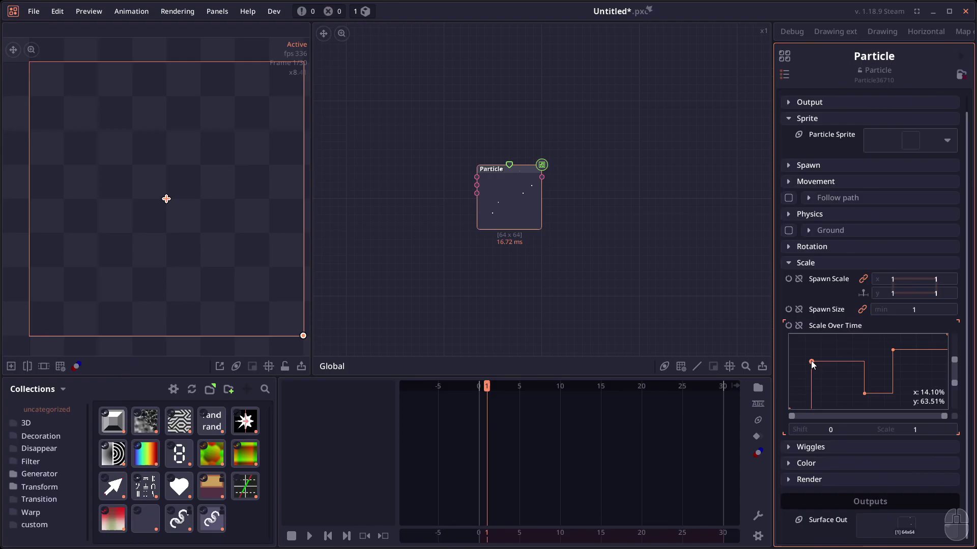
pyautogui.moveTo(865, 394); pyautogui.dragTo(909, 390)
pyautogui.moveTo(848, 363); pyautogui.dragTo(870, 350)
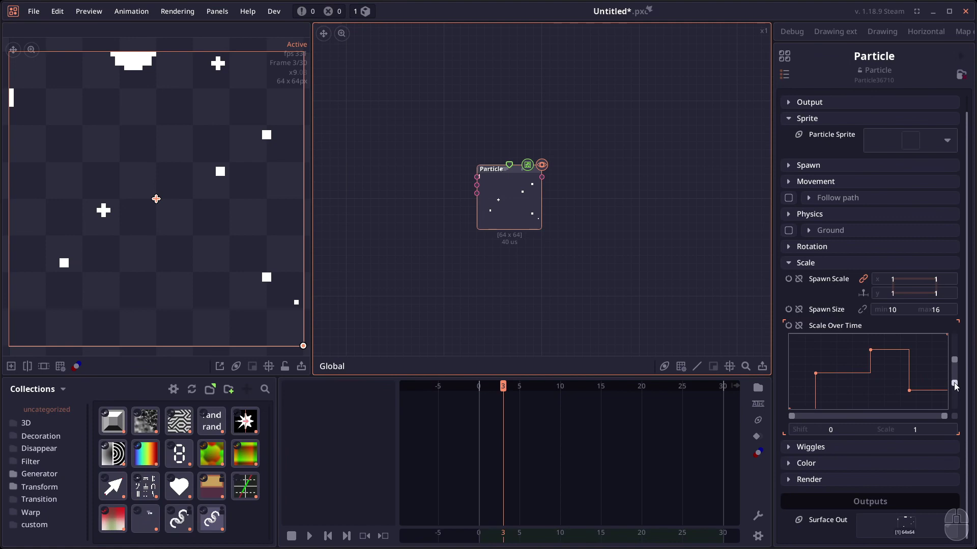
# Step: Try adjusting the Scale Over Time curve's vertical range with its scale control, and save the project
pyautogui.press('ctrl')
pyautogui.moveTo(954, 387)
pyautogui.mouseDown()
pyautogui.moveTo(953, 351)
pyautogui.moveTo(957, 390)
pyautogui.mouseUp()
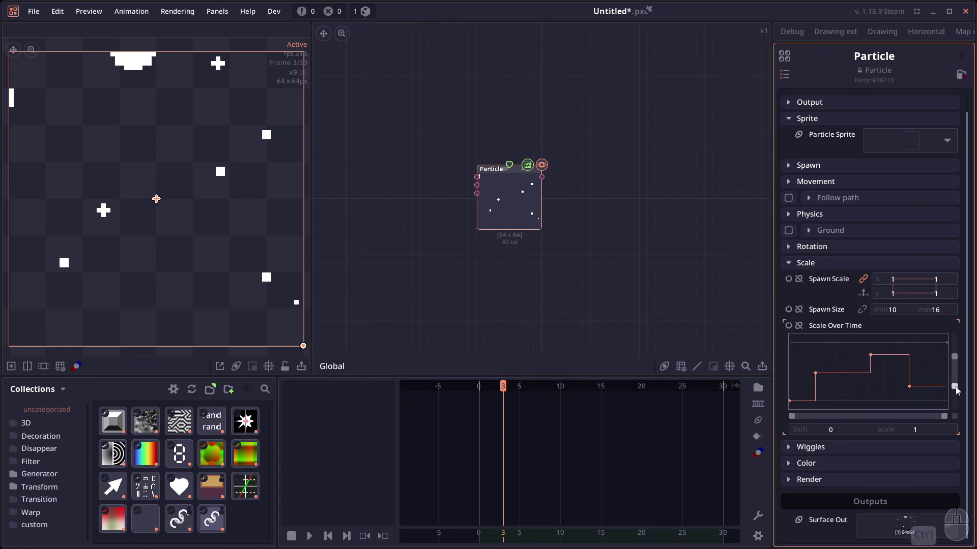
pyautogui.hotkey('ctrl', 's')
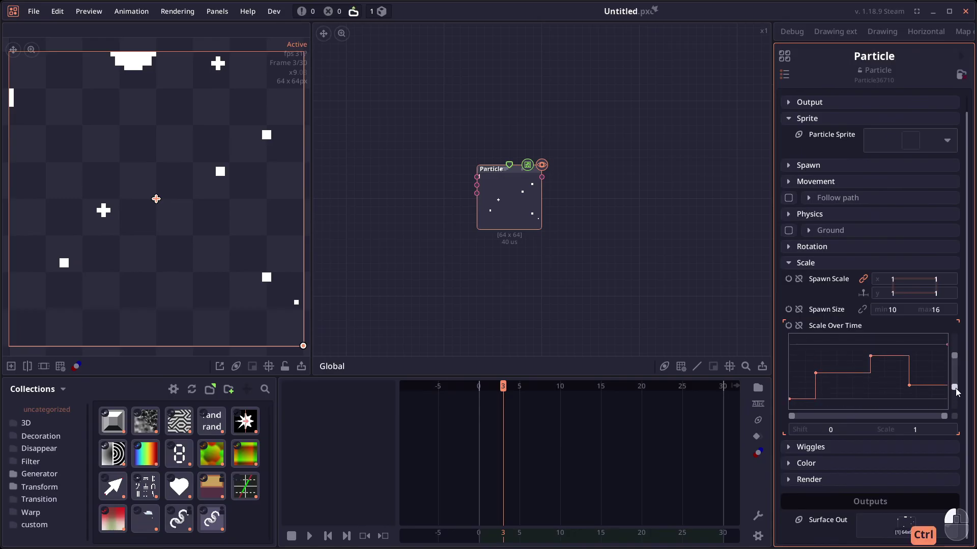
pyautogui.scroll(1, 951, 385)
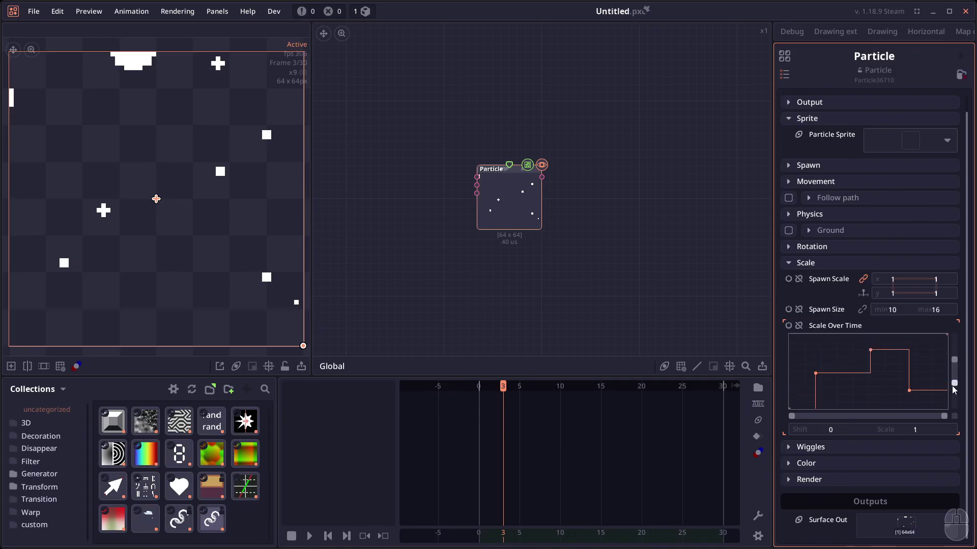
pyautogui.click(858, 379)
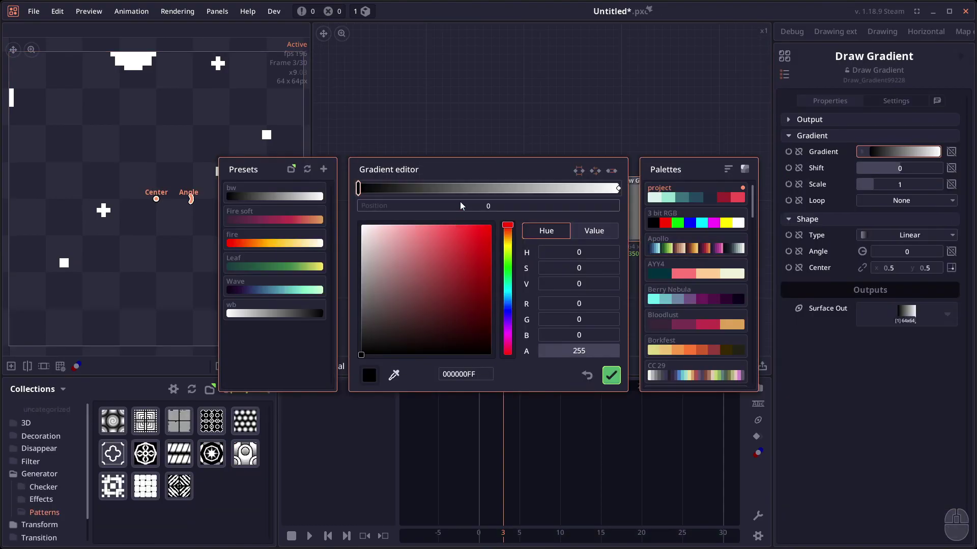
# Step: Add two intermediate stops to the Draw Gradient node's gradient and distribute all stops evenly
pyautogui.click(441, 188)
pyautogui.click(532, 189)
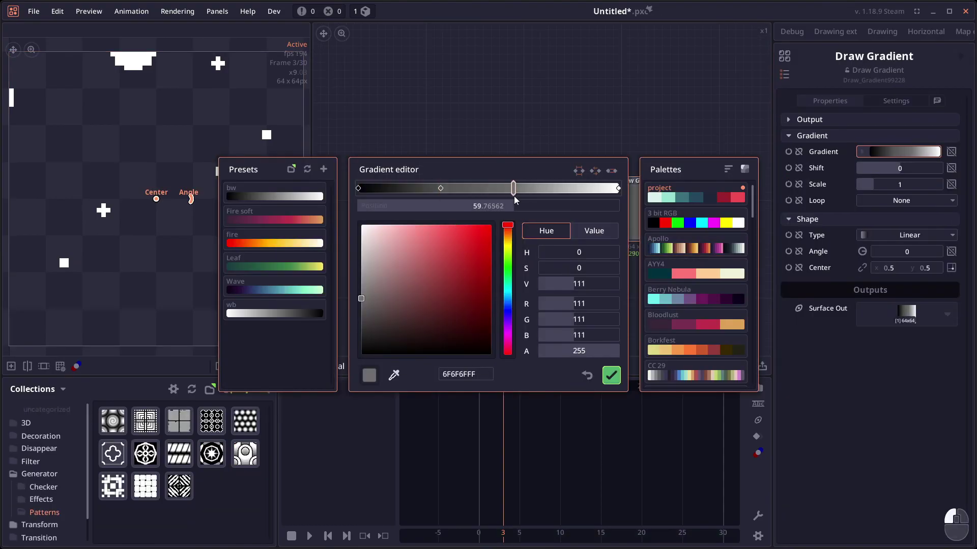
pyautogui.click(579, 171)
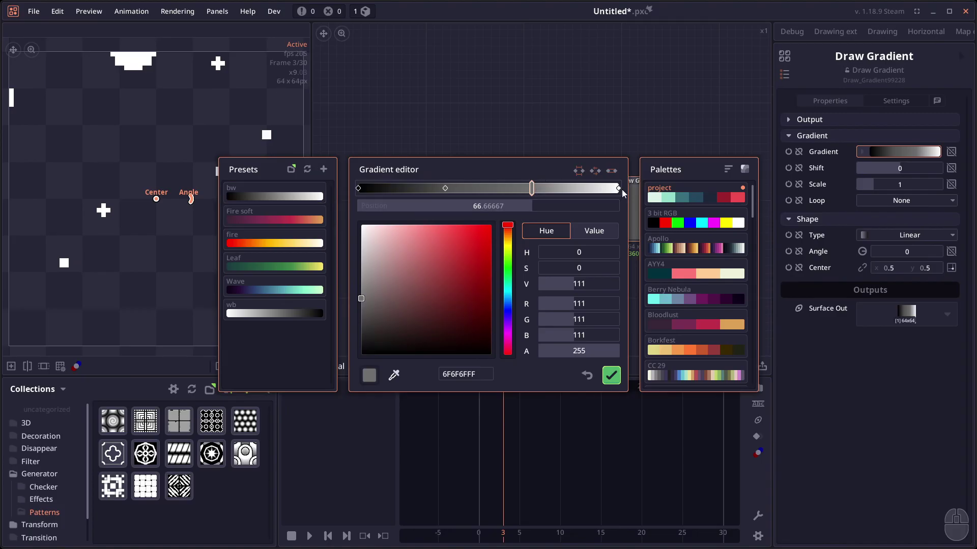
# Step: Set the gradient's blending mode to Solid and distribute its stops evenly again
pyautogui.click(612, 171)
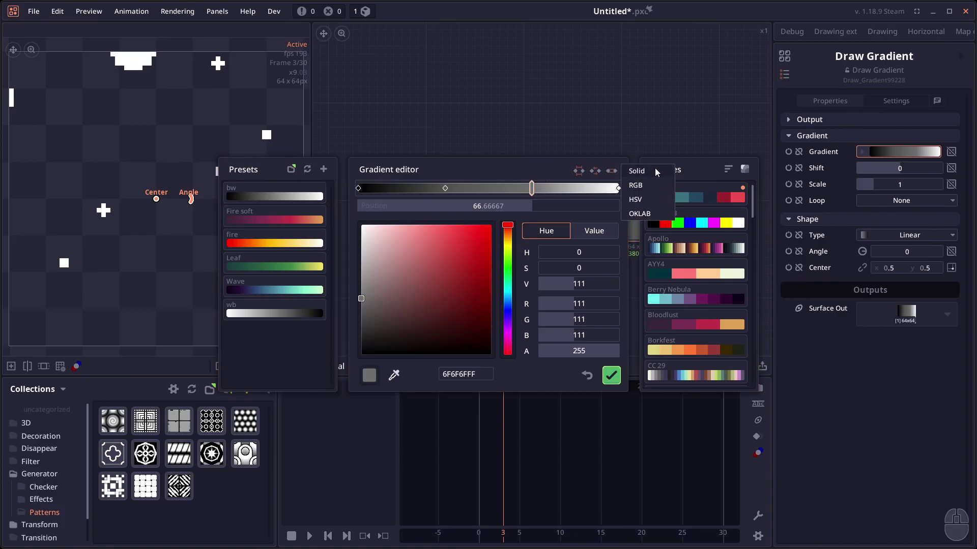
pyautogui.click(647, 173)
pyautogui.click(580, 171)
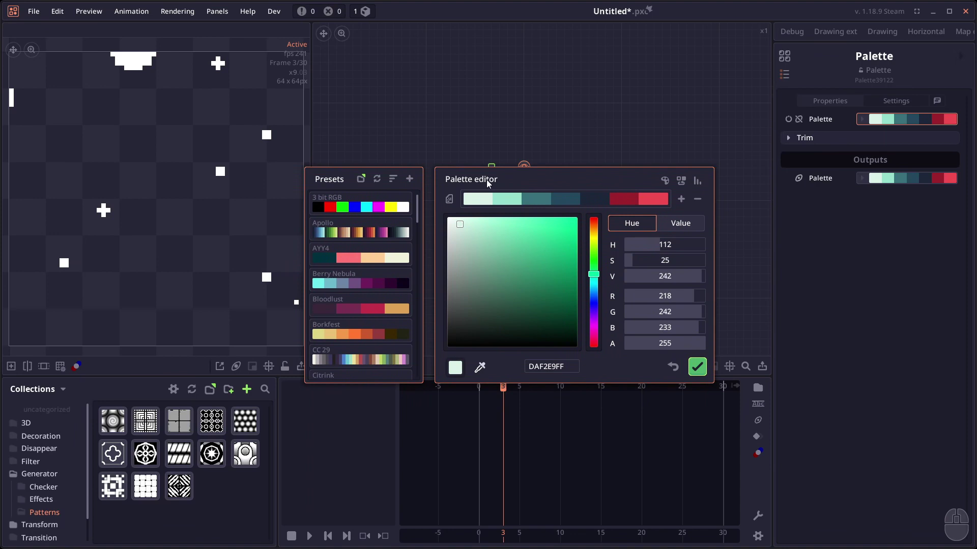
# Step: Examine the options for adding palette presets and try sorting the presets by Name, Size, Hue Flex, Sat Average and Val Average
pyautogui.moveTo(490, 181); pyautogui.dragTo(524, 178)
pyautogui.click(443, 176)
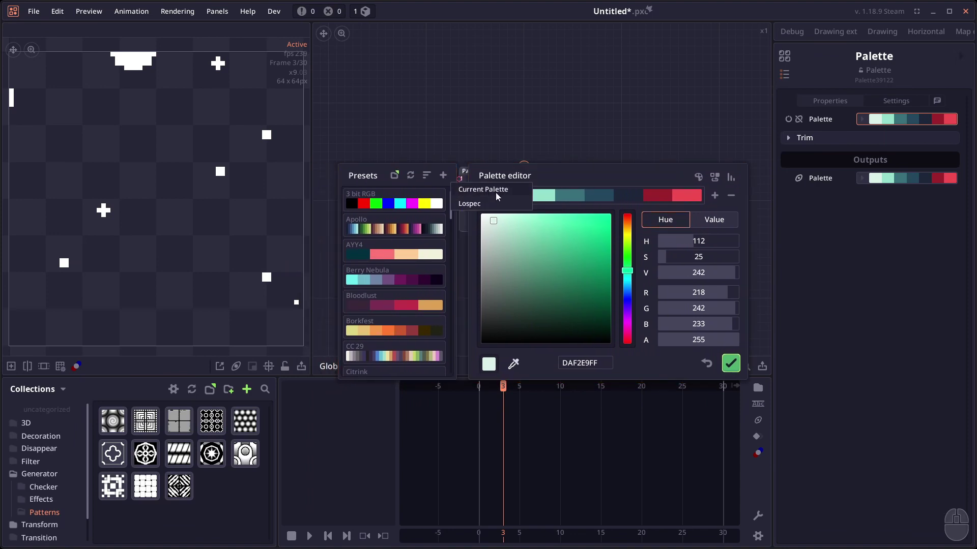
pyautogui.click(426, 175)
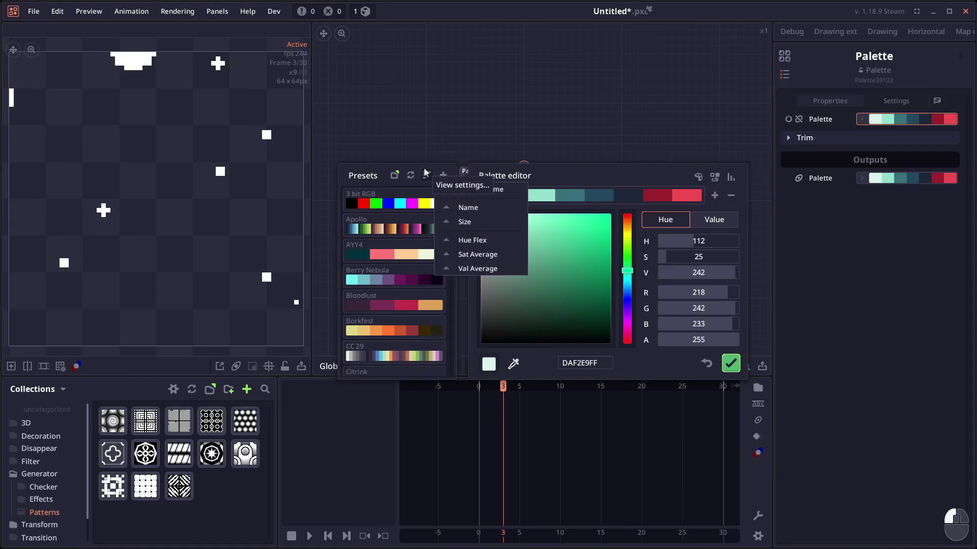
pyautogui.click(482, 206)
pyautogui.click(482, 208)
pyautogui.click(480, 221)
pyautogui.click(480, 221)
pyautogui.click(482, 241)
pyautogui.click(484, 254)
pyautogui.click(488, 267)
pyautogui.click(519, 185)
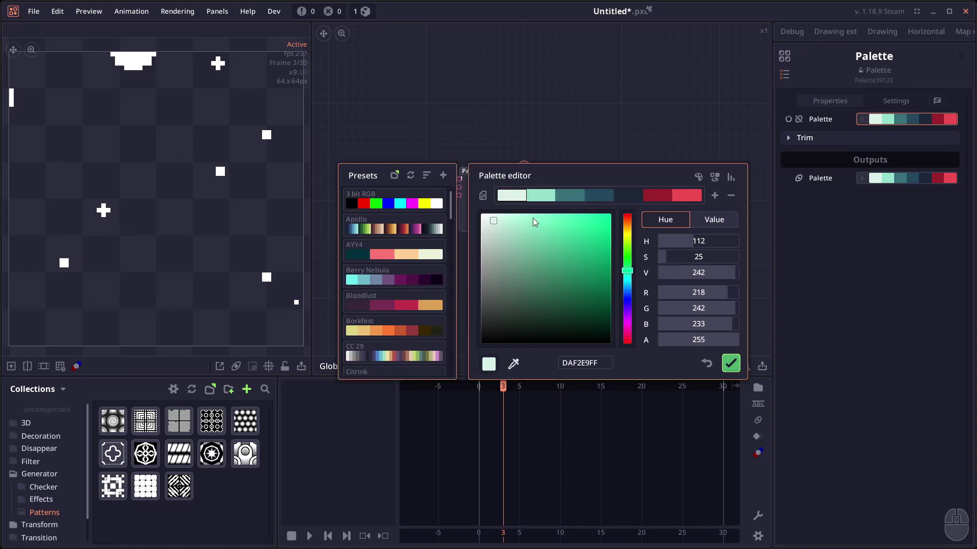
# Step: Select a range of adjacent colors in the palette and look through the available panels with the palette editor open
pyautogui.moveTo(530, 196); pyautogui.dragTo(636, 196)
pyautogui.click(219, 10)
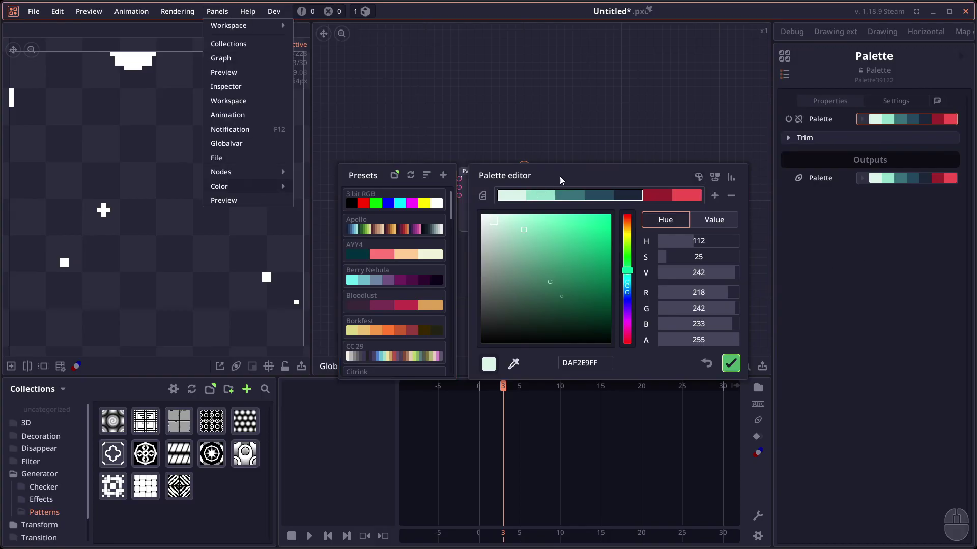
pyautogui.moveTo(570, 167); pyautogui.dragTo(562, 154)
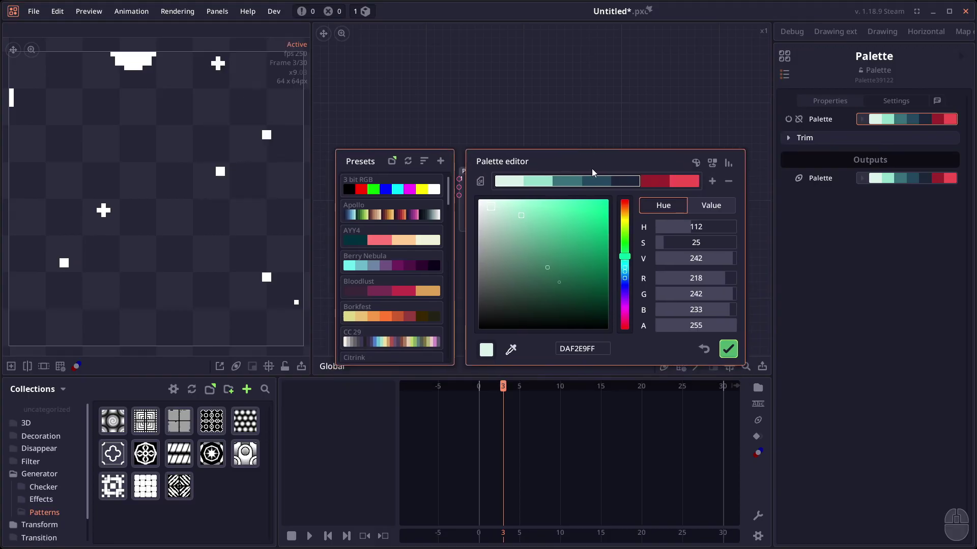
# Step: Select several palette colors and switch the palette editor to its color mixing view
pyautogui.moveTo(605, 181); pyautogui.dragTo(676, 219)
pyautogui.click(696, 164)
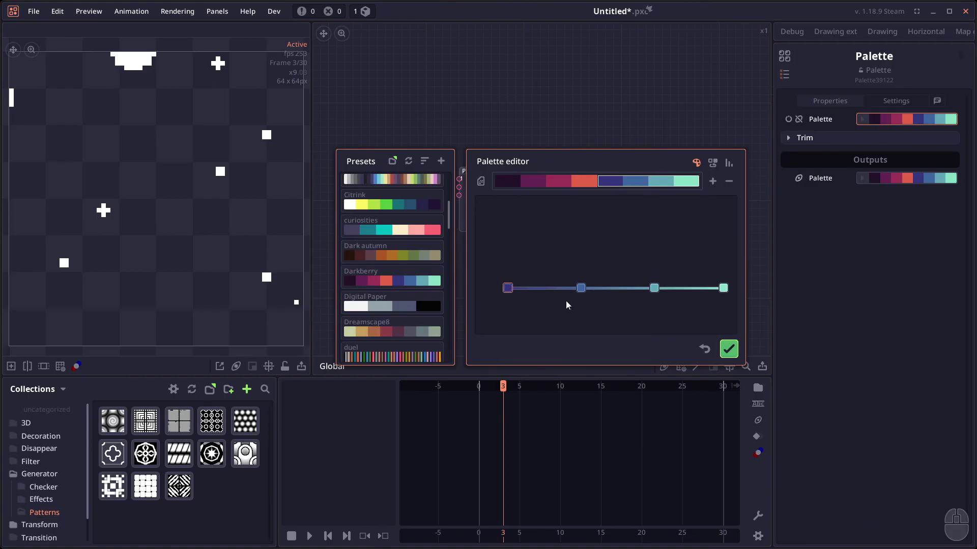
# Step: Insert a blended color between the first two mixer nodes, connect the last color to the first, and add another blend on that connection
pyautogui.moveTo(568, 304); pyautogui.dragTo(535, 282)
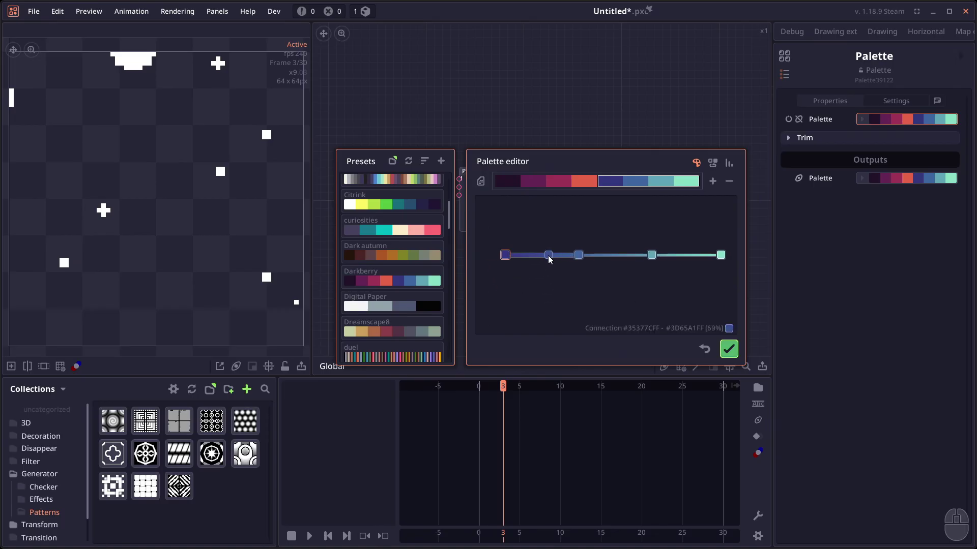
pyautogui.click(538, 255)
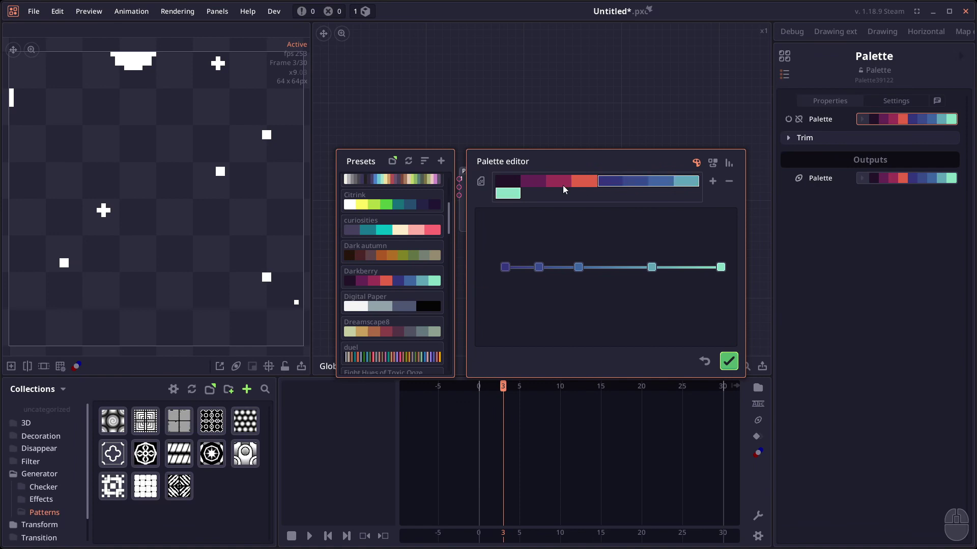
pyautogui.moveTo(721, 268); pyautogui.dragTo(505, 267)
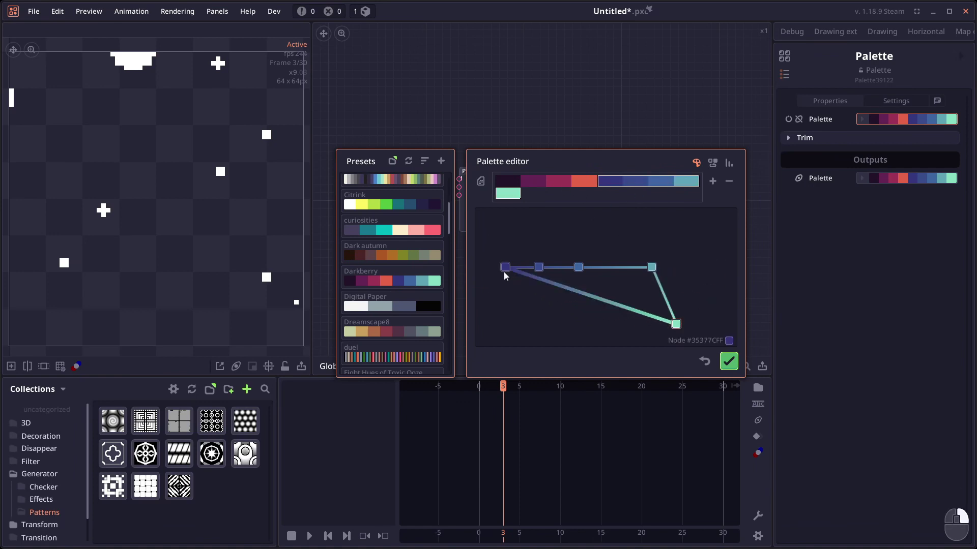
pyautogui.click(605, 263)
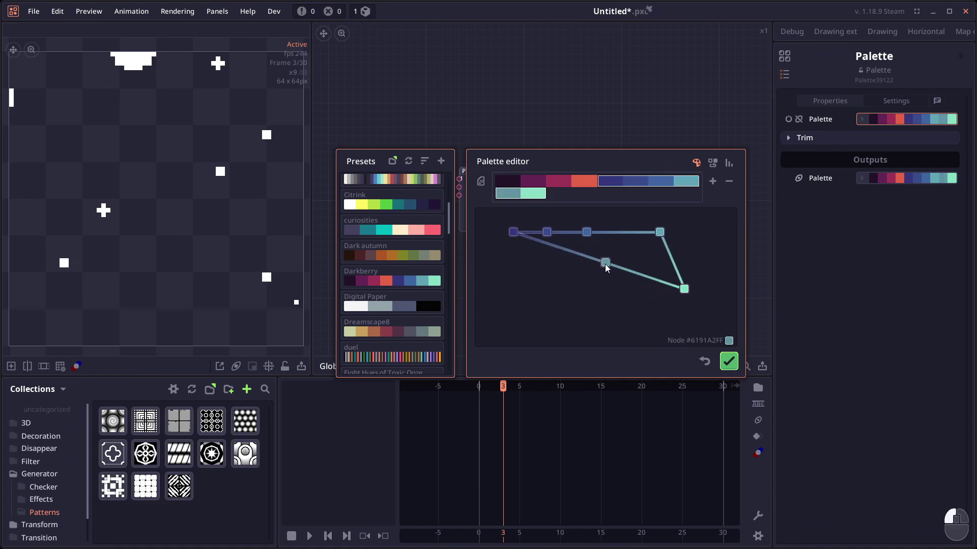
pyautogui.click(603, 328)
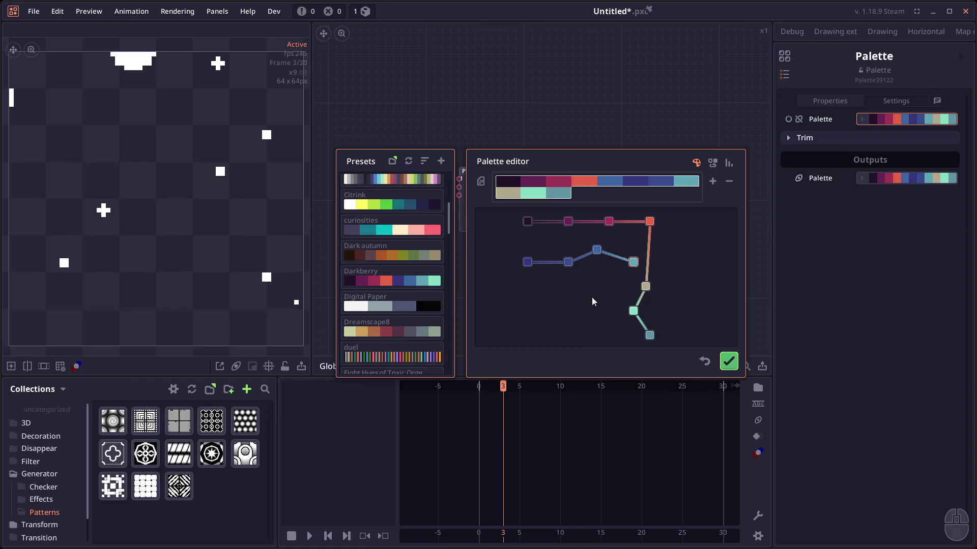
# Step: Toggle the Palette Mixer off and on to compare the standard color picker with the mixing view
pyautogui.click(697, 161)
pyautogui.click(697, 162)
pyautogui.click(698, 162)
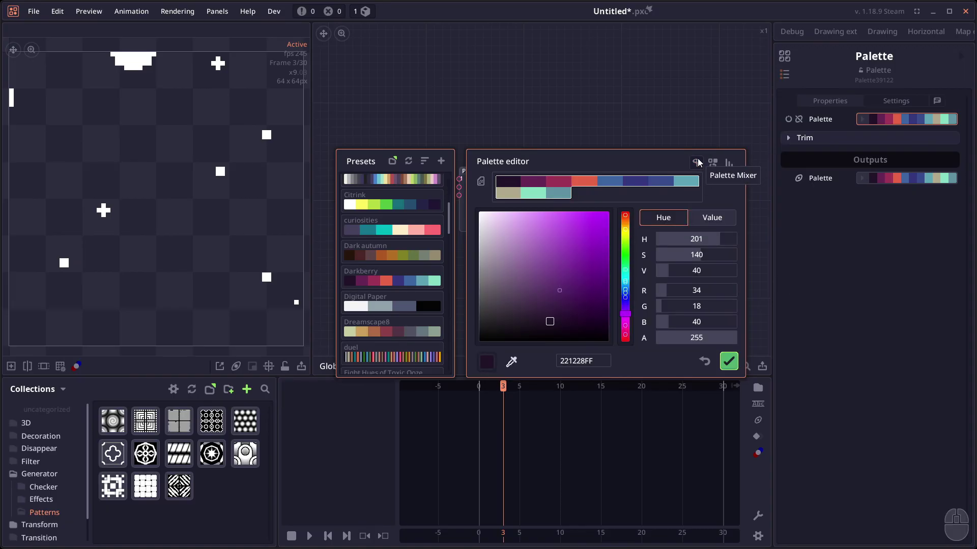
pyautogui.click(698, 161)
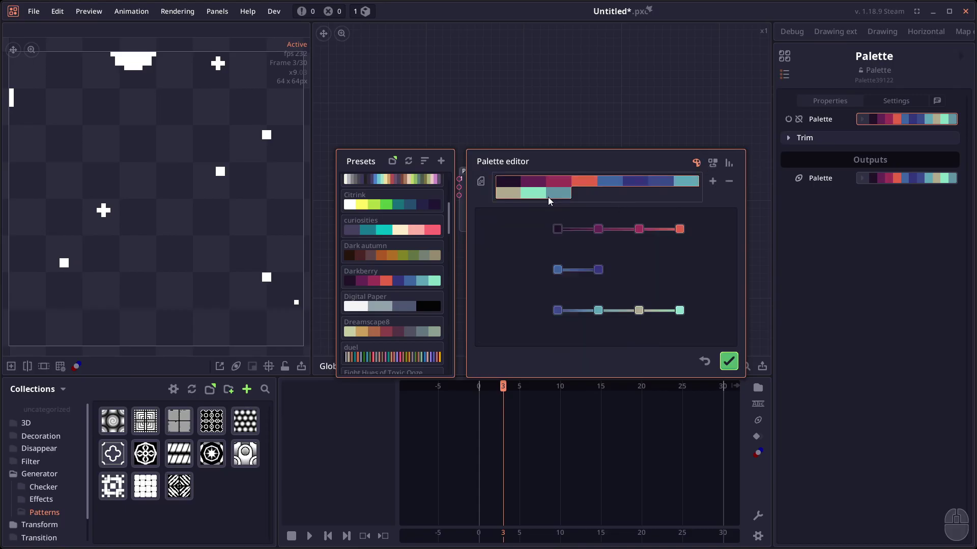
pyautogui.click(696, 162)
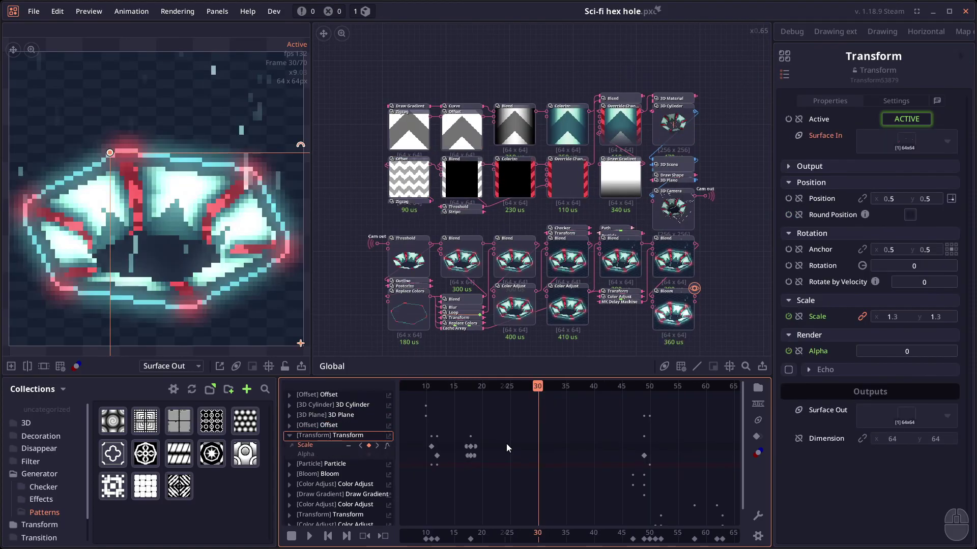
# Step: Select all Scale and Alpha keyframes of the Transform node and stretch their timing to span about frames 6 to 52
pyautogui.press('ctrl')
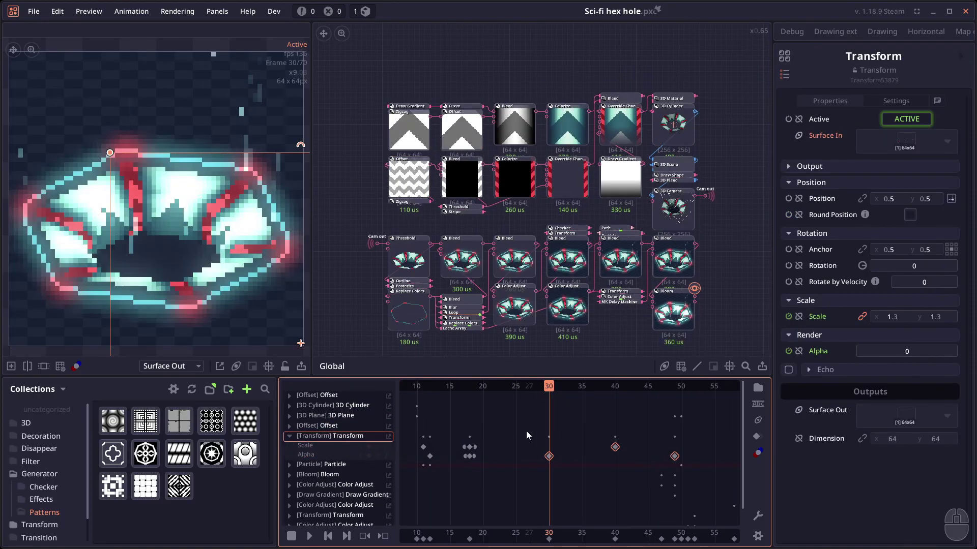
pyautogui.moveTo(526, 432); pyautogui.dragTo(400, 418)
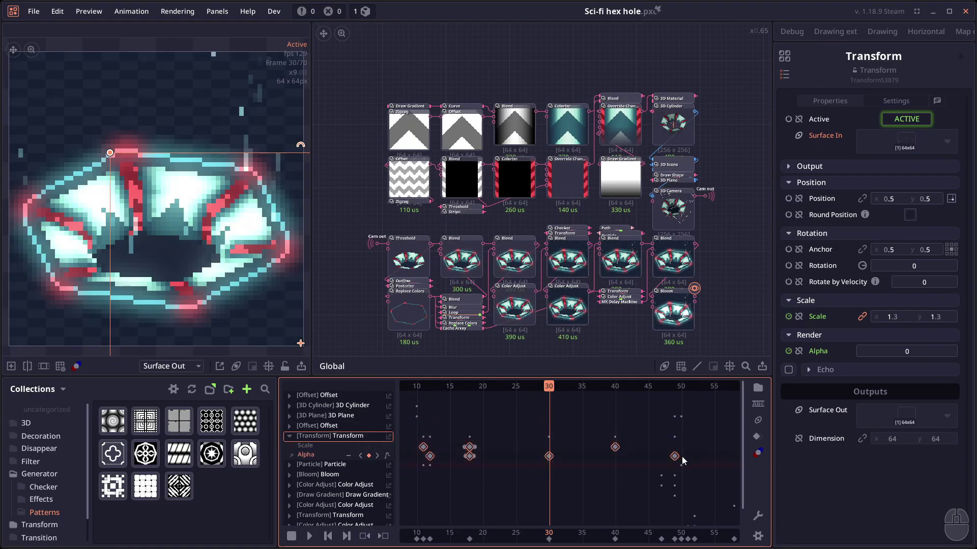
pyautogui.press('alt')
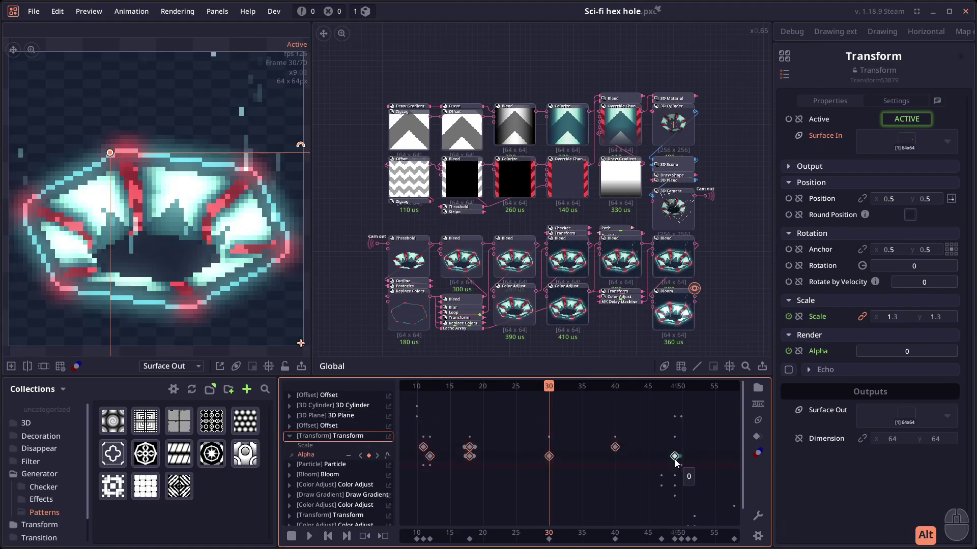
pyautogui.moveTo(675, 456); pyautogui.dragTo(542, 467)
pyautogui.moveTo(676, 459)
pyautogui.mouseDown()
pyautogui.moveTo(576, 460)
pyautogui.moveTo(693, 460)
pyautogui.mouseUp()
pyautogui.scroll(-2, 469, 463)
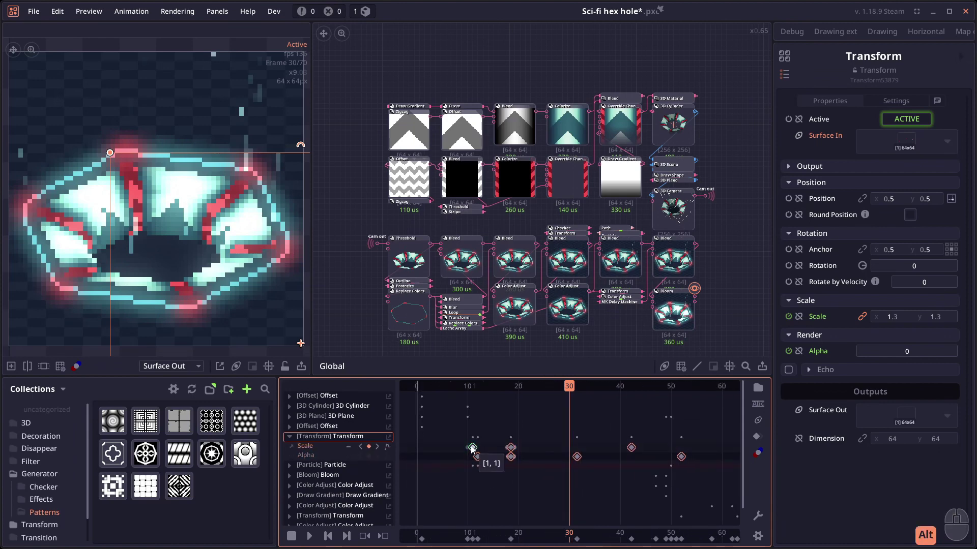
pyautogui.moveTo(473, 450); pyautogui.dragTo(446, 450)
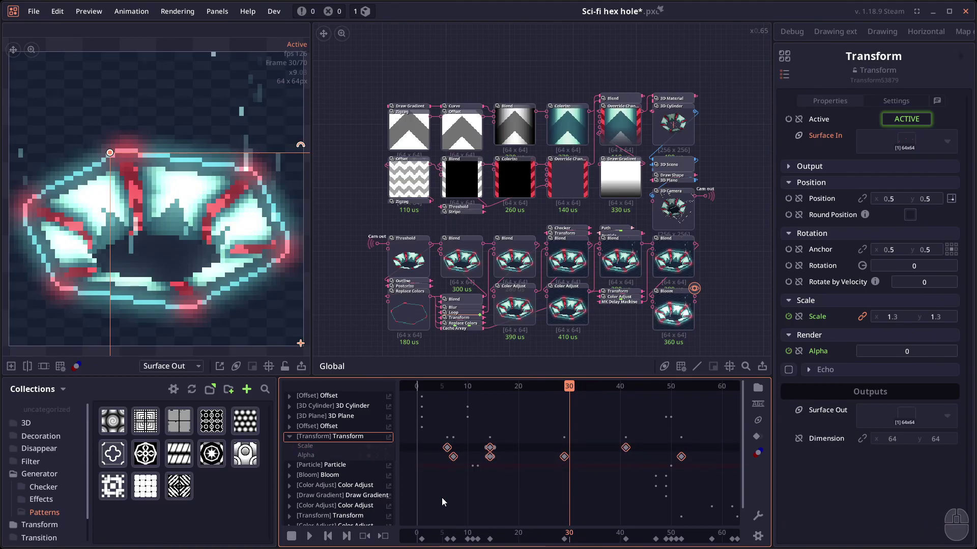
# Step: Examine the Transform keyframes, the Particle node's Spawn keyframes and the Color Adjust track across the animation timeline
pyautogui.moveTo(565, 460)
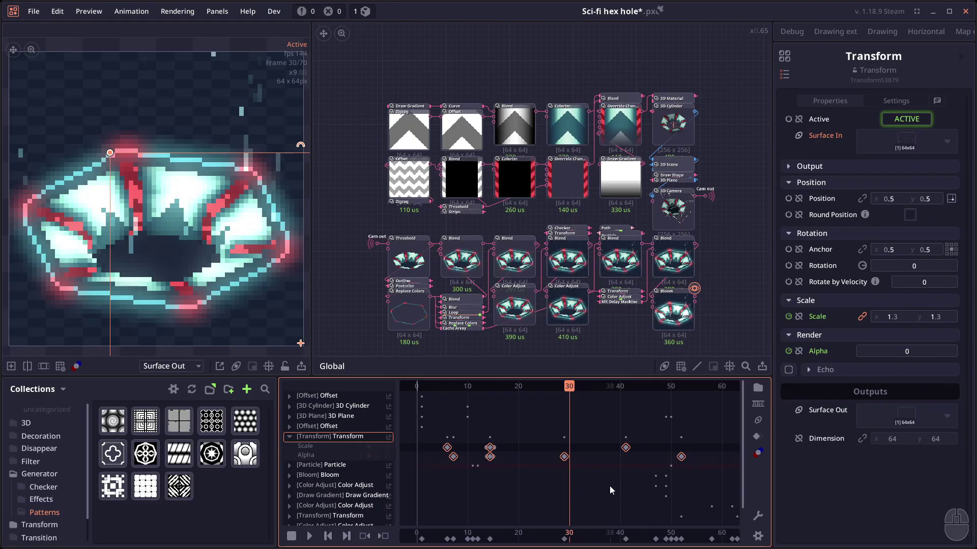
pyautogui.scroll(2, 587, 496)
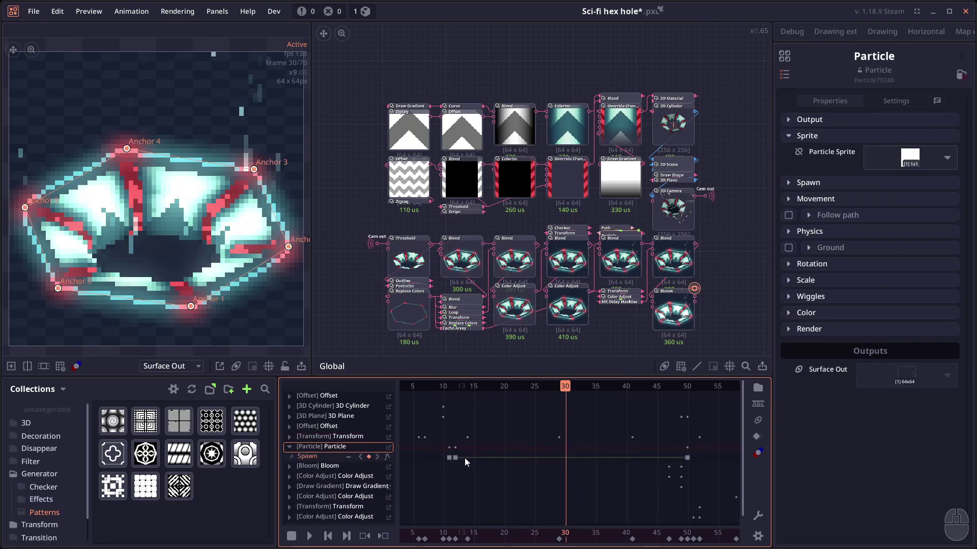
pyautogui.moveTo(455, 459)
pyautogui.scroll(-2, 455, 460)
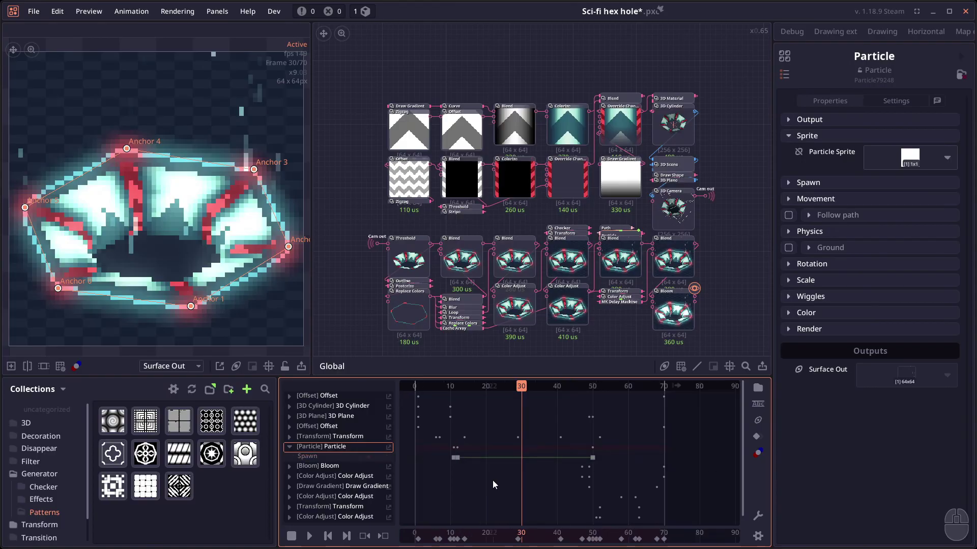
pyautogui.scroll(1, 508, 429)
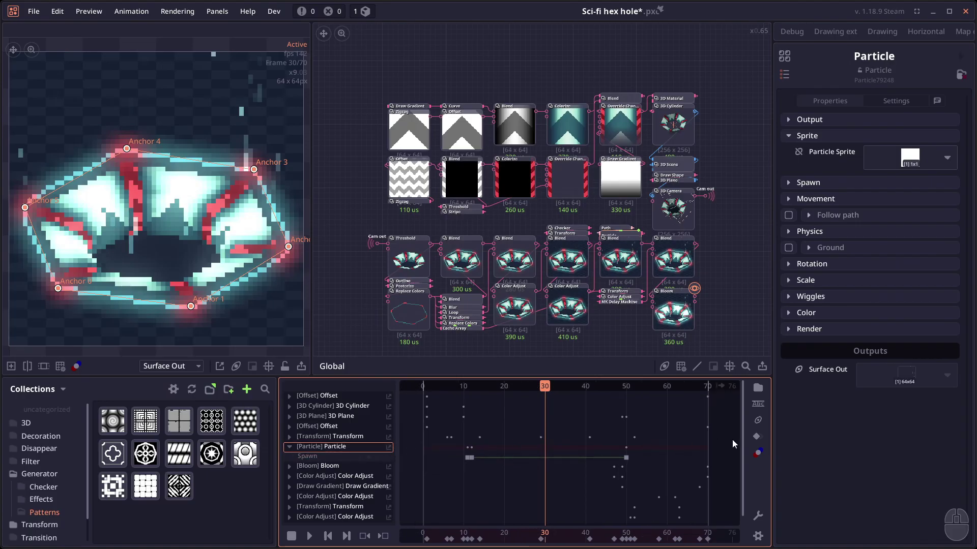
pyautogui.scroll(1, 571, 450)
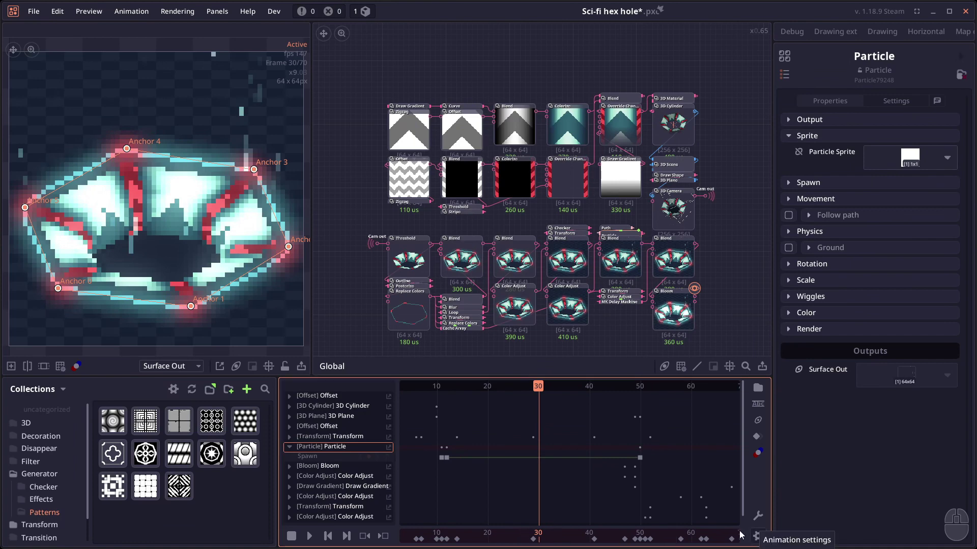
pyautogui.click(557, 317)
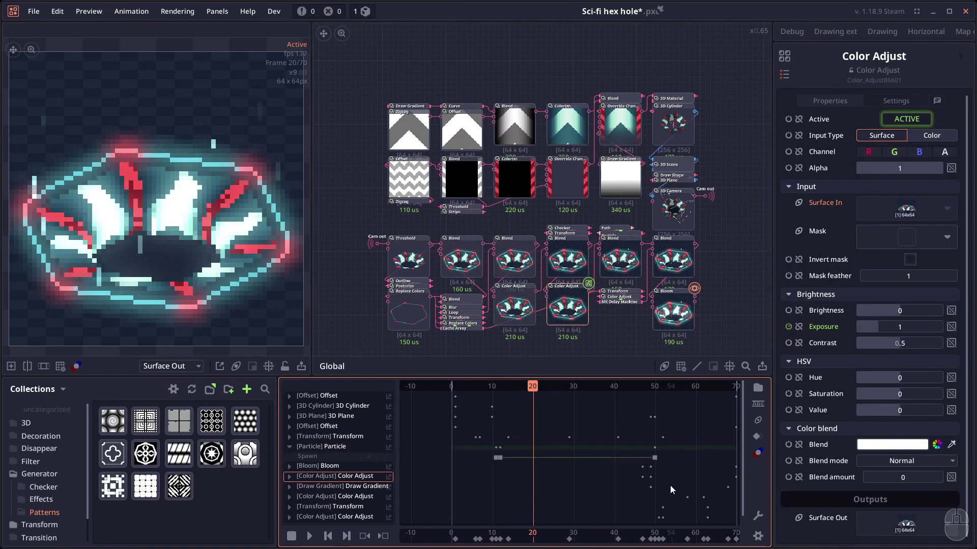
pyautogui.scroll(-1, 671, 490)
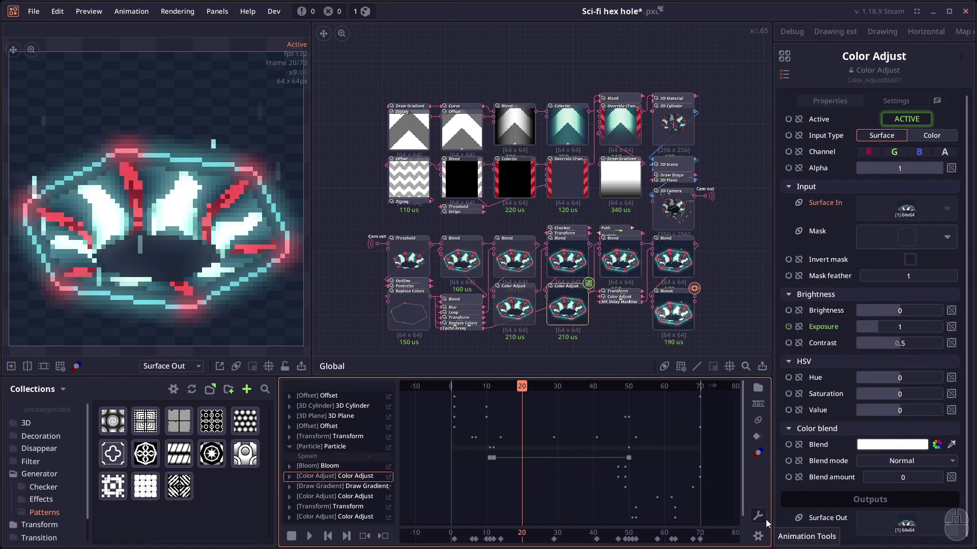
# Step: View the Animation Scaler options, close them without applying, and choose another entry from the animation tools
pyautogui.click(757, 516)
pyautogui.click(786, 511)
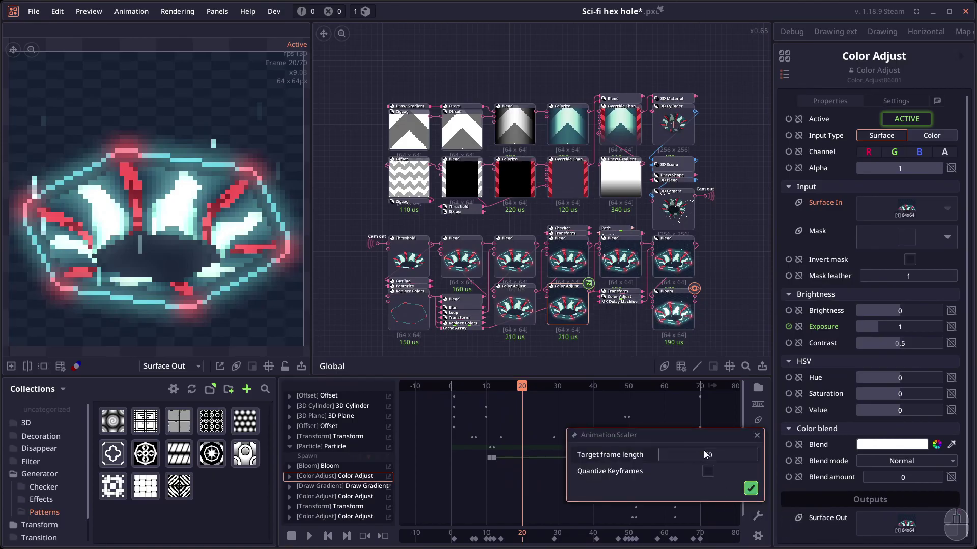
pyautogui.click(757, 435)
pyautogui.click(758, 516)
pyautogui.click(786, 524)
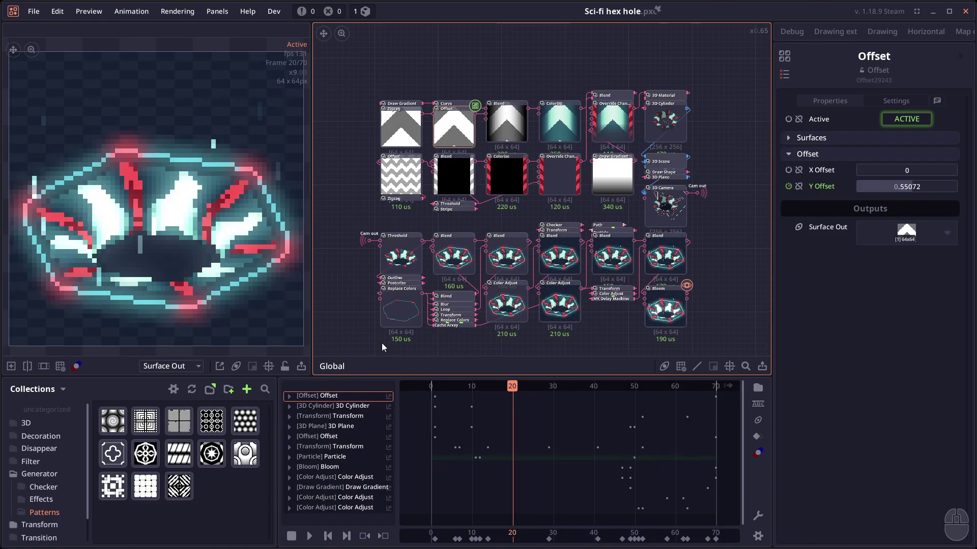
# Step: Group the Offset, 3D Cylinder and Transform tracks into a new folder and switch the timeline to show only the animated properties
pyautogui.scroll(1, 374, 330)
pyautogui.keyDown('shift'); pyautogui.click(351, 406); pyautogui.keyUp('shift')
pyautogui.keyDown('shift'); pyautogui.click(355, 417); pyautogui.keyUp('shift')
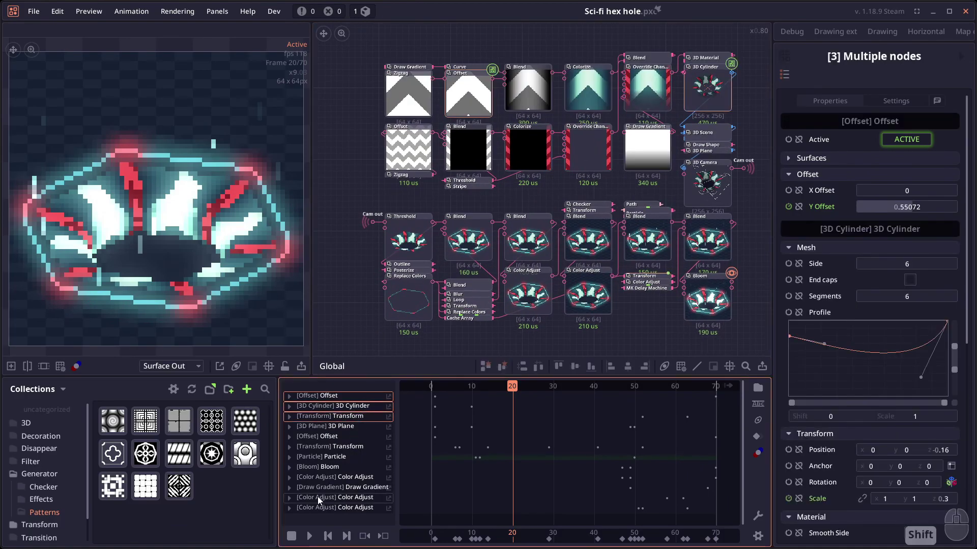
pyautogui.rightClick(351, 398)
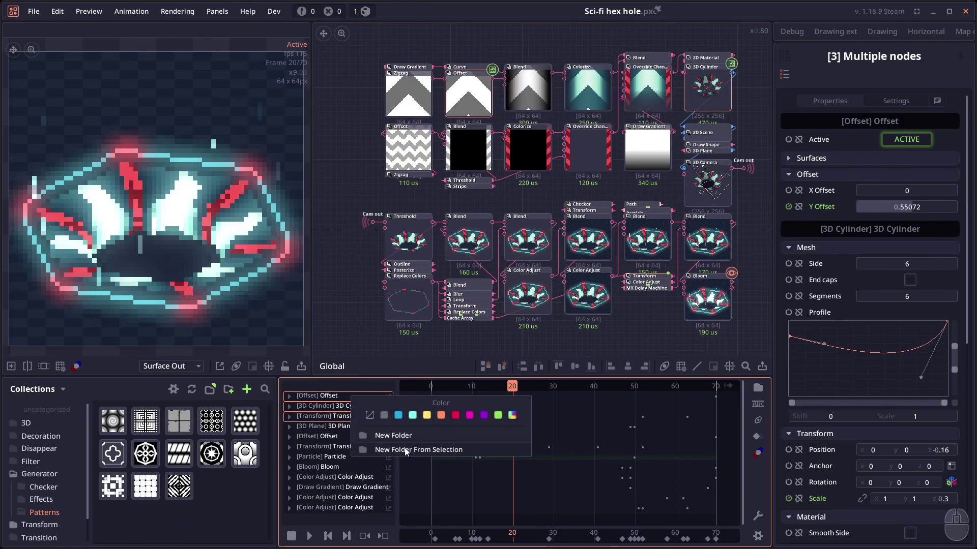
pyautogui.click(421, 449)
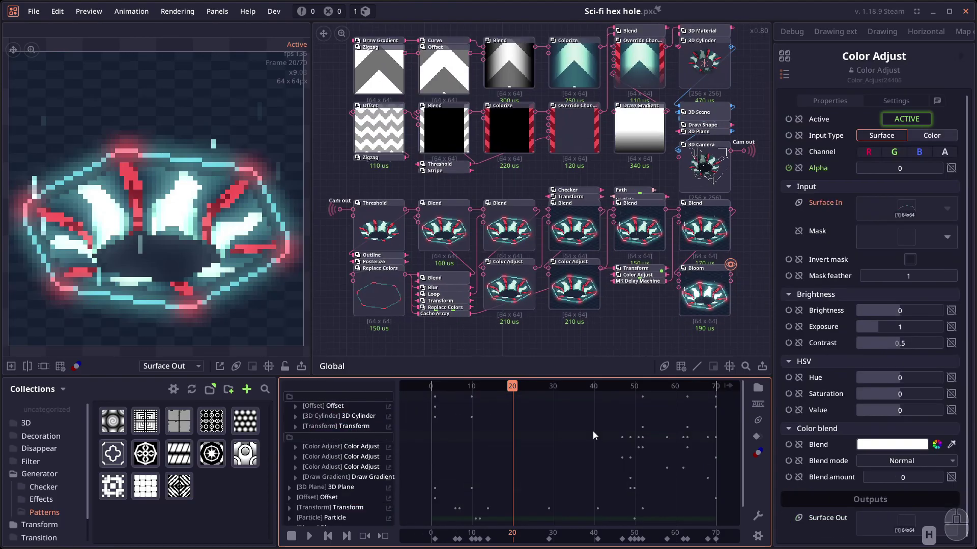
pyautogui.press('h')
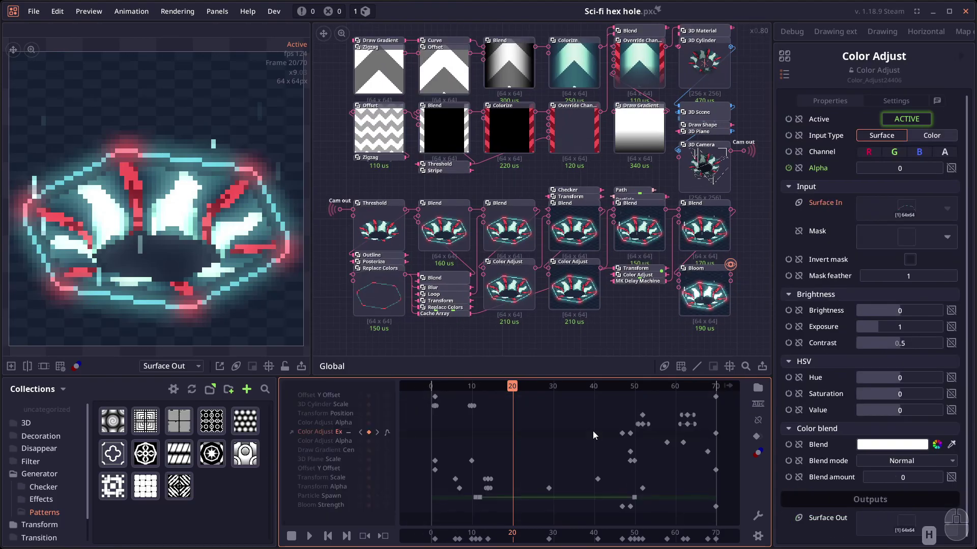